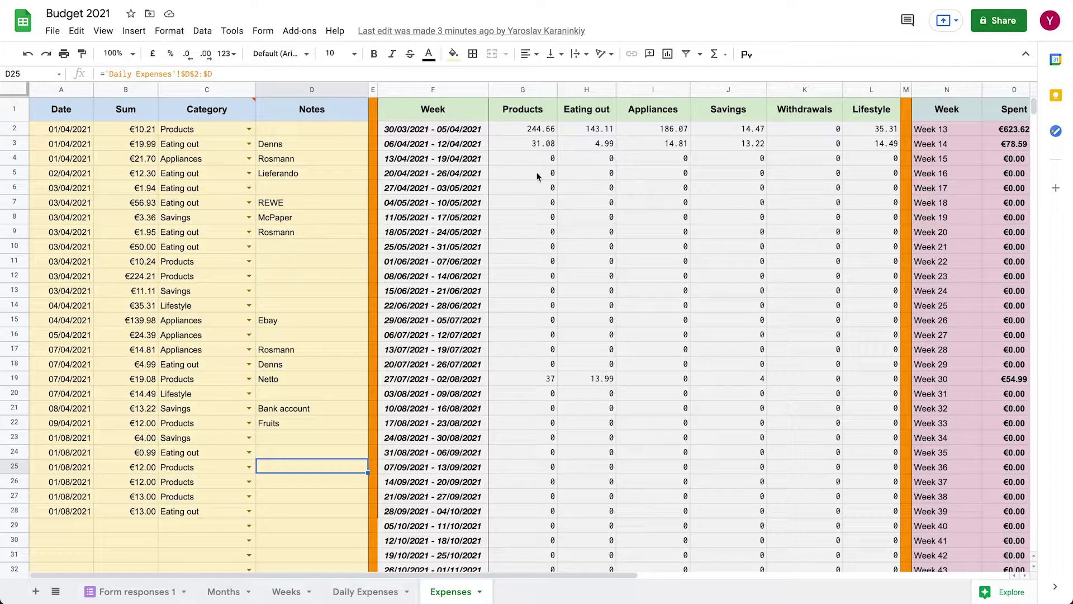
Step: Open the expenses2021 bot chat in Telegram and scroll through its confirmed expense entries
scroll(536, 176, "right", 4)
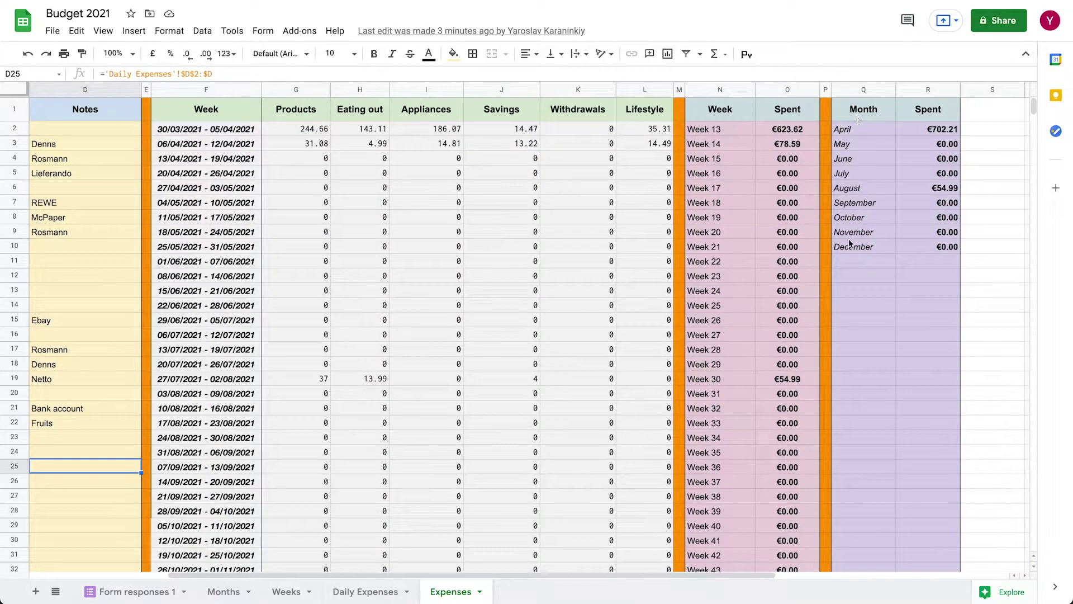
scroll(385, 242, "left", 4)
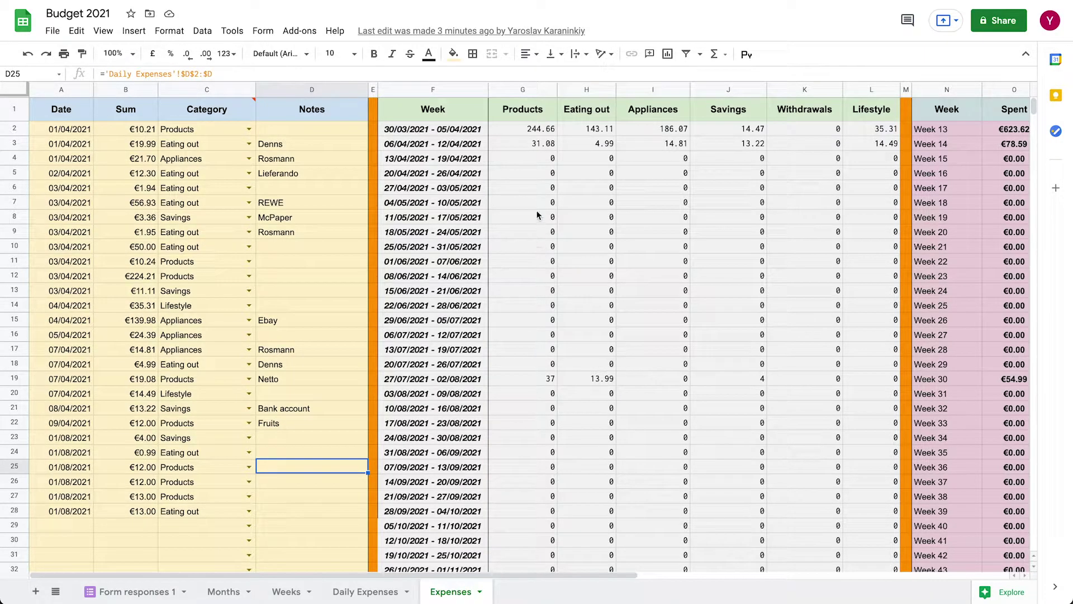
mouse_move(514, 594)
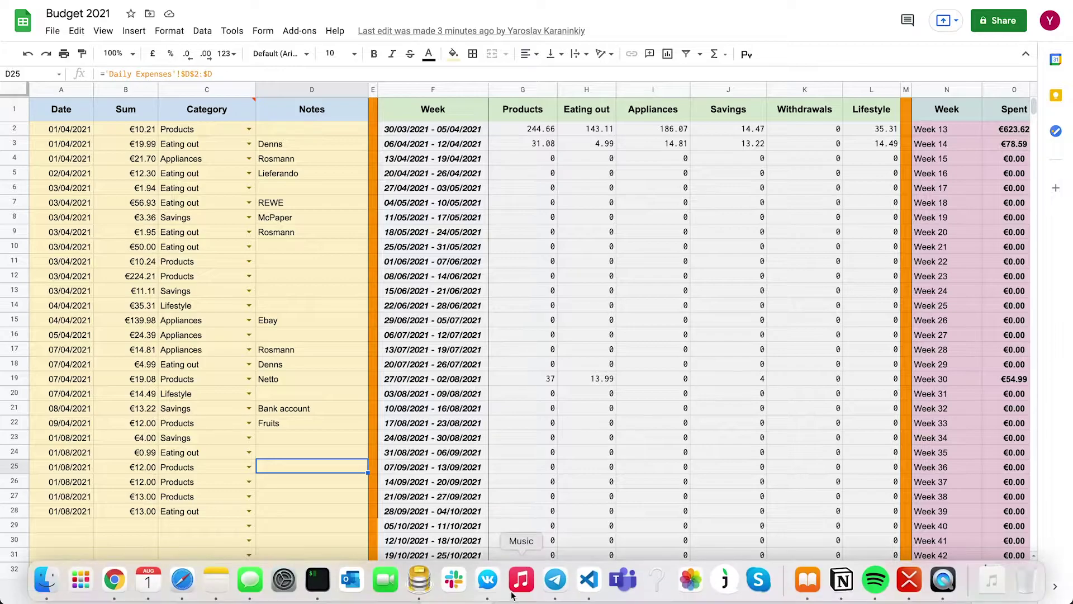
left_click(554, 581)
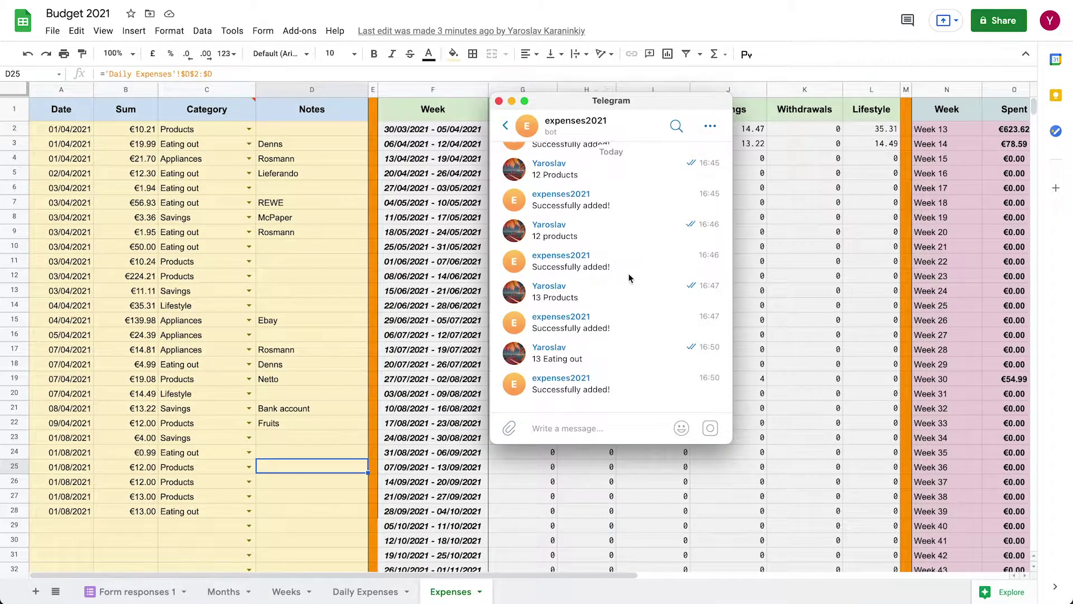
scroll(631, 399, "down", 1)
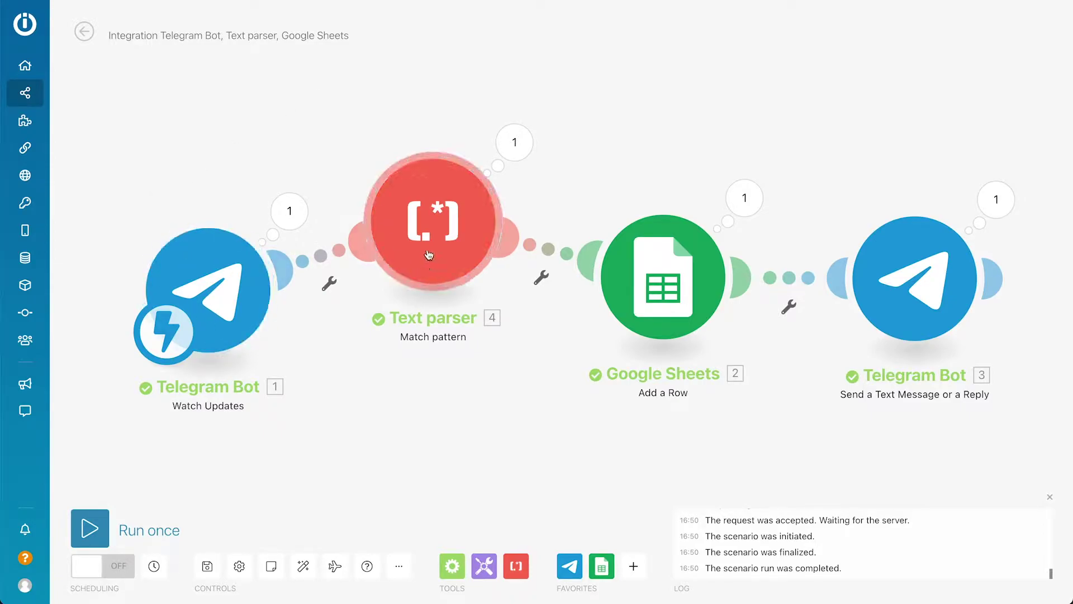
left_click(429, 226)
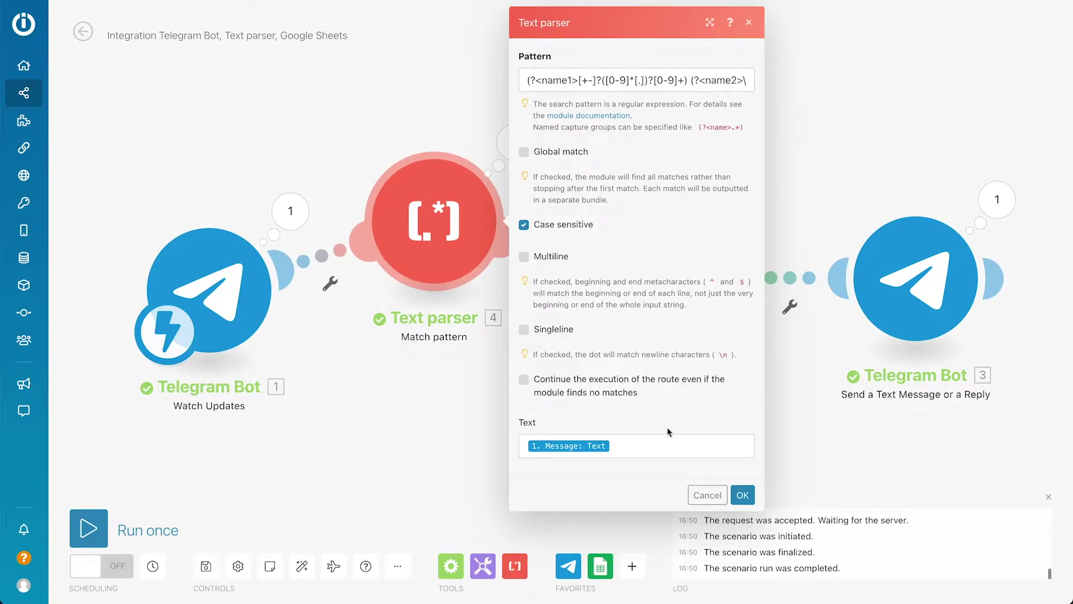
left_click(694, 78)
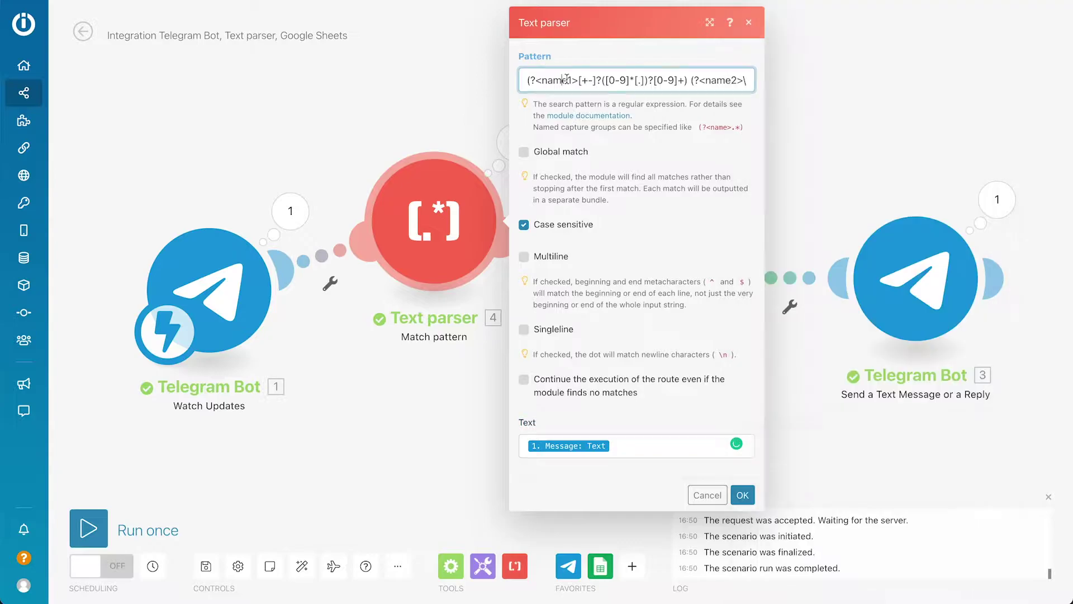
left_click_drag(690, 81, 524, 81)
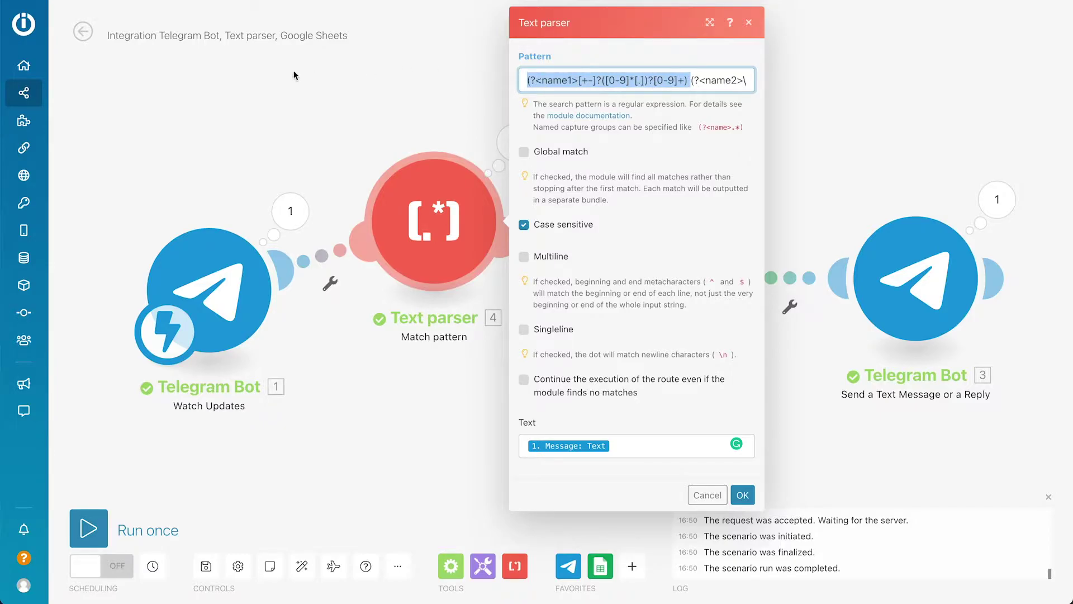
left_click(693, 81)
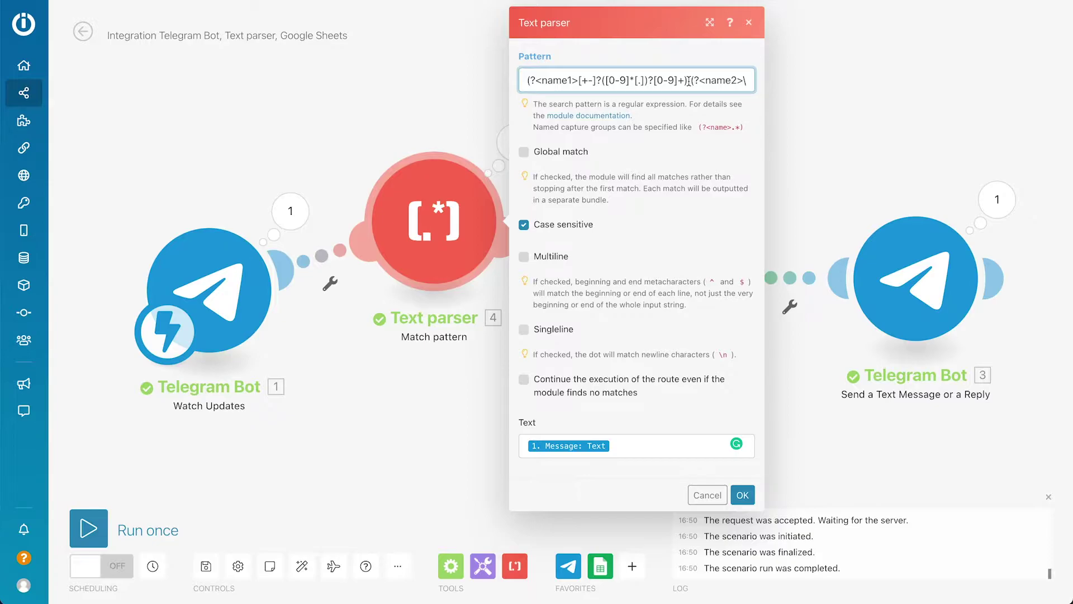
left_click_drag(688, 81, 797, 84)
Step: Send '14.99 Eating out' to the bot, run the scenario once on existing messages, and check the reply
left_click(440, 124)
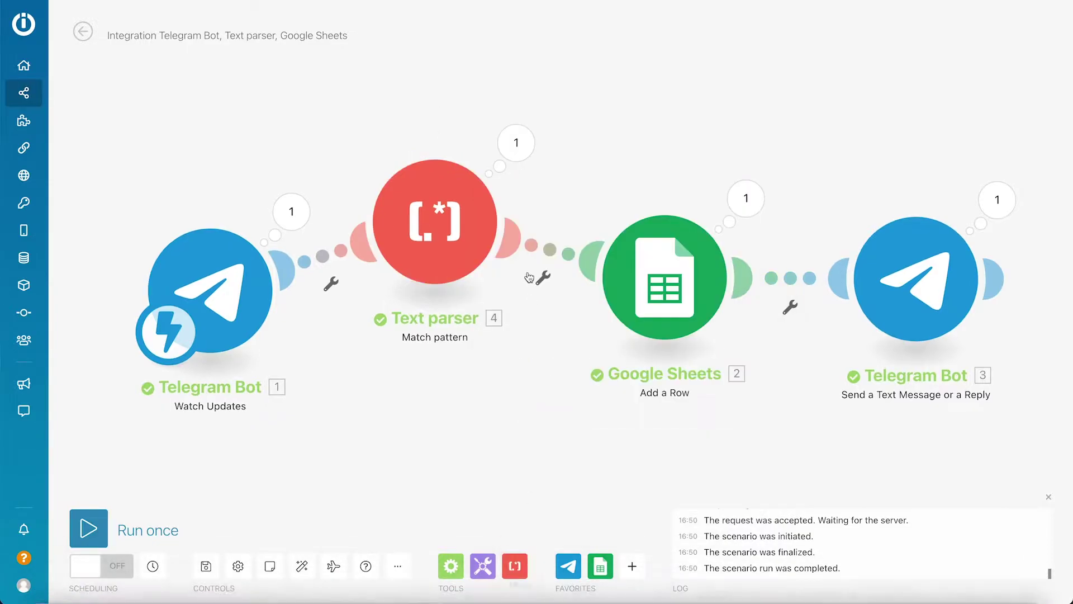
mouse_move(487, 581)
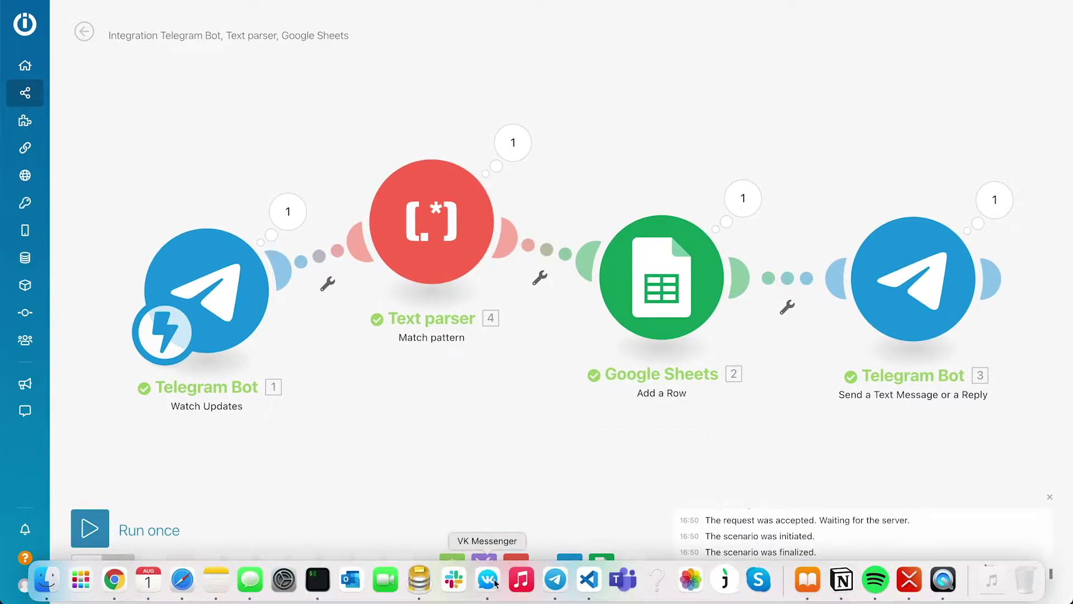
left_click(555, 579)
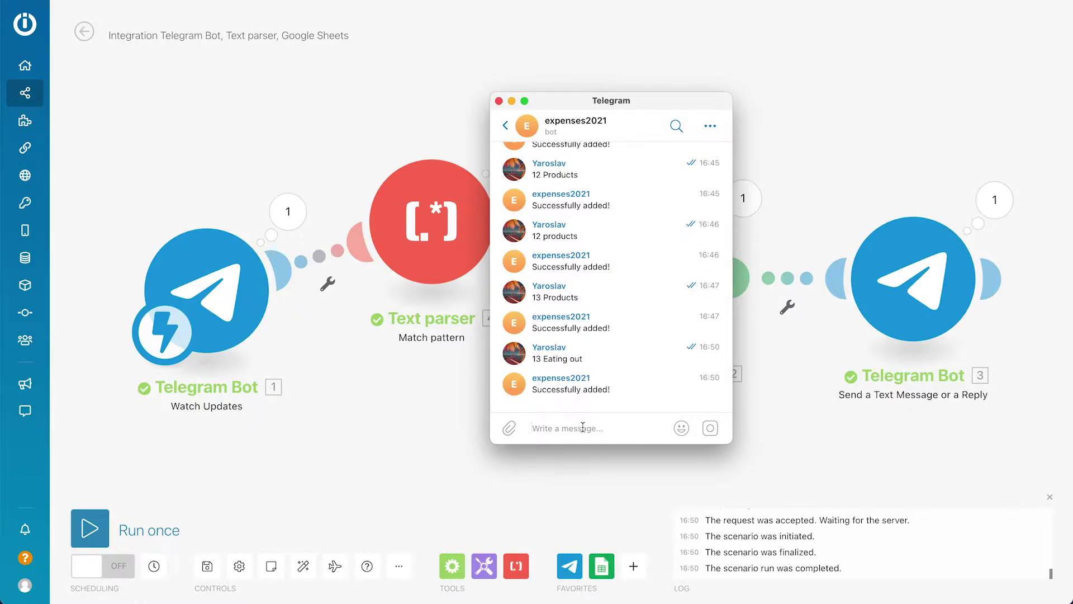
type("14")
type(".99 Eating out")
key("Return")
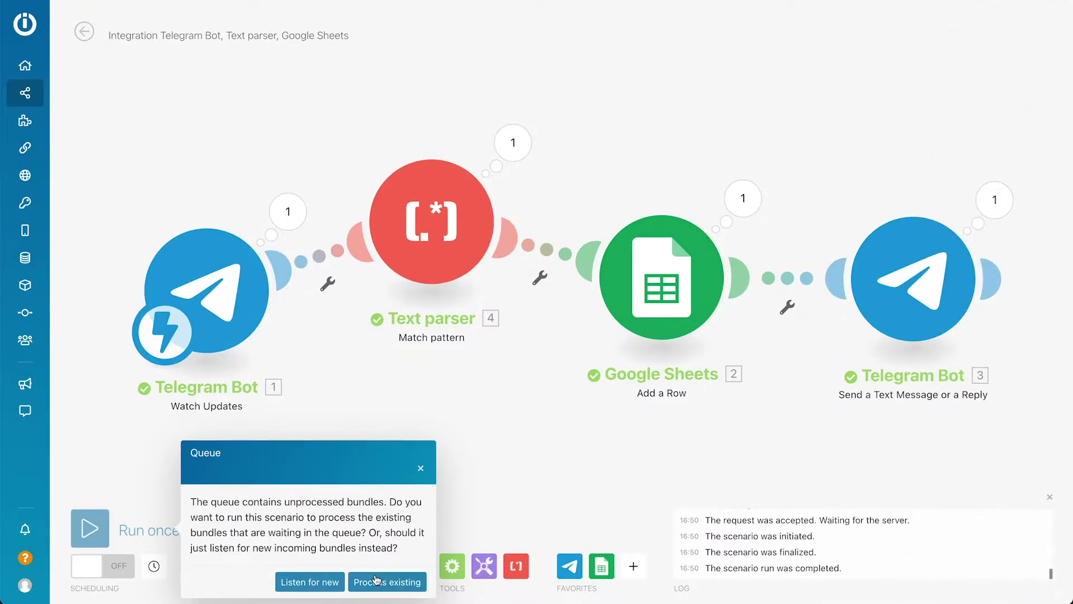
left_click(378, 583)
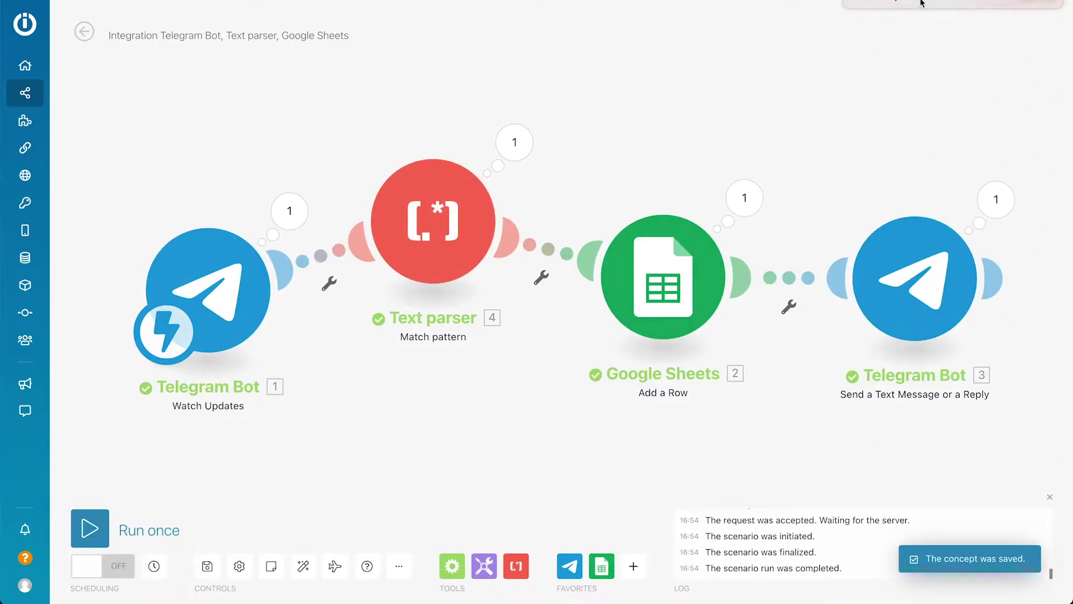
key("super+Tab")
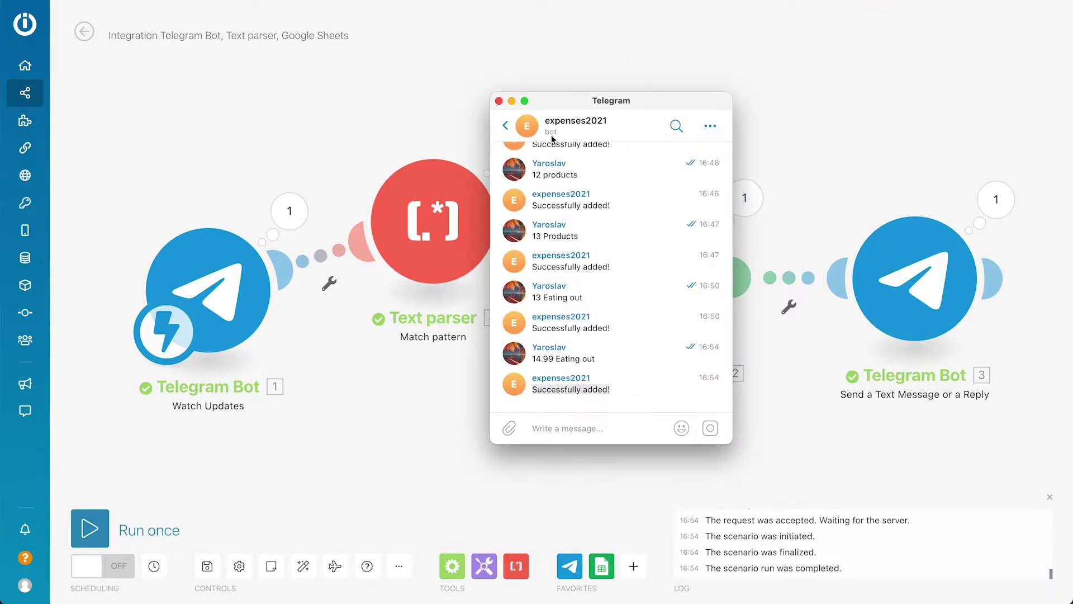
Step: Select A29:C29 to confirm the new 01/08/2021 €14.99 Eating out expense row
left_click(402, 95)
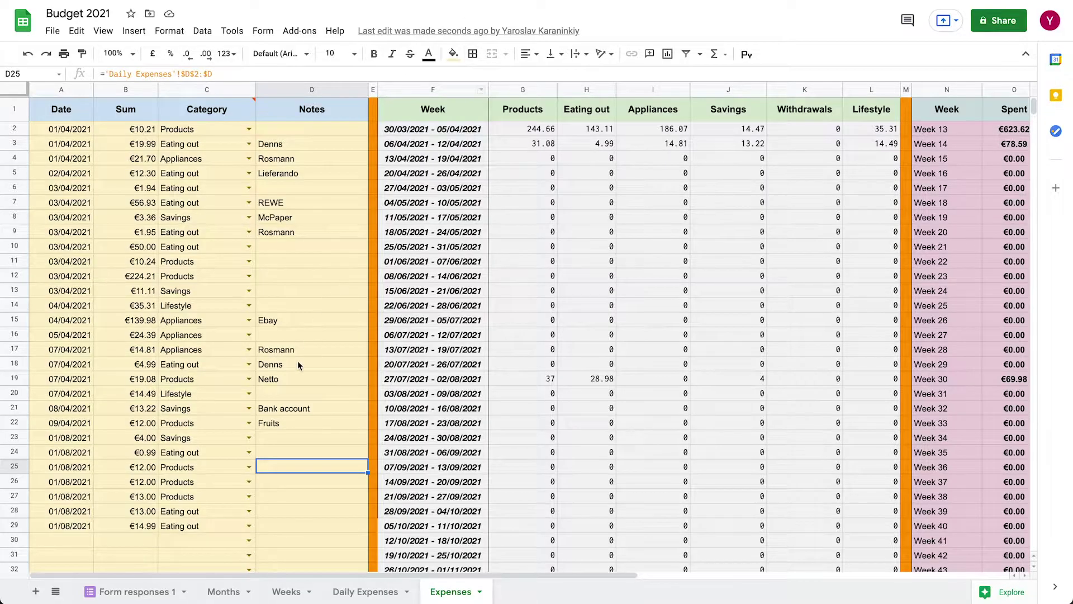
scroll(297, 360, "down", 1)
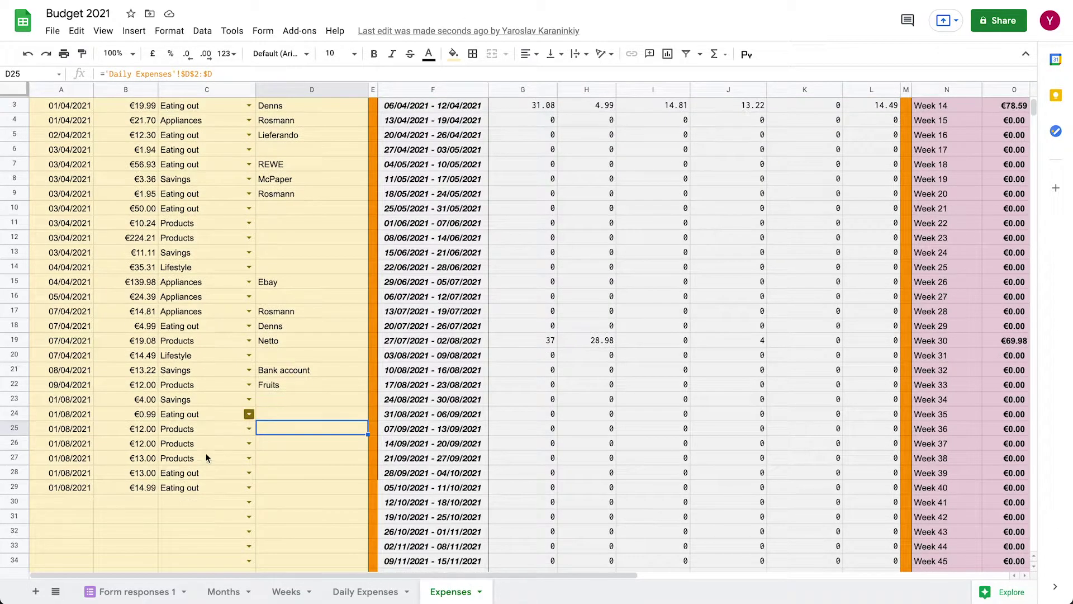
left_click_drag(54, 487, 196, 488)
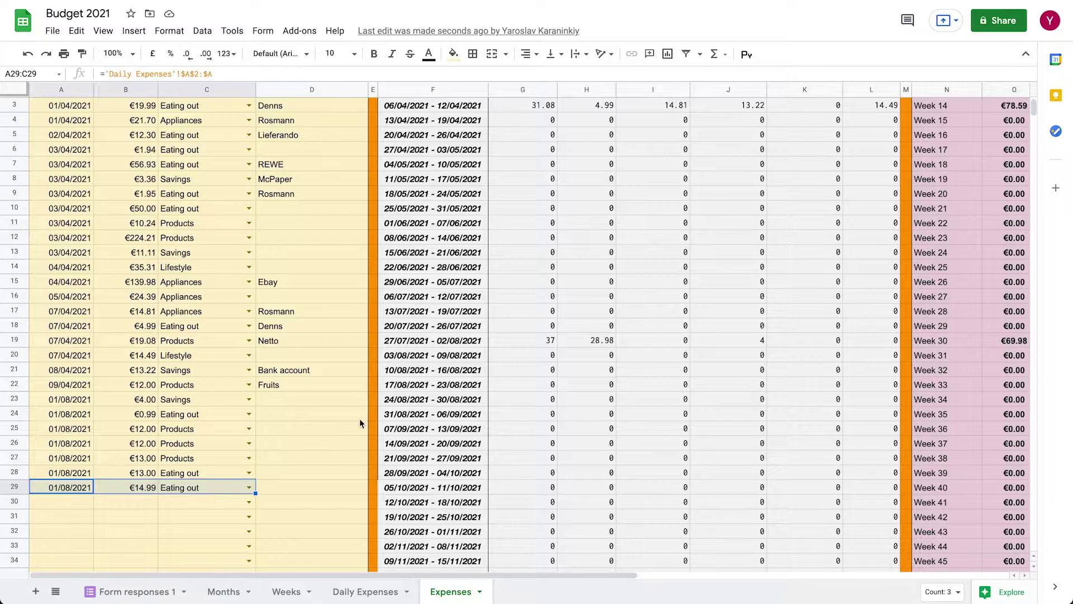
scroll(360, 418, "up", 1)
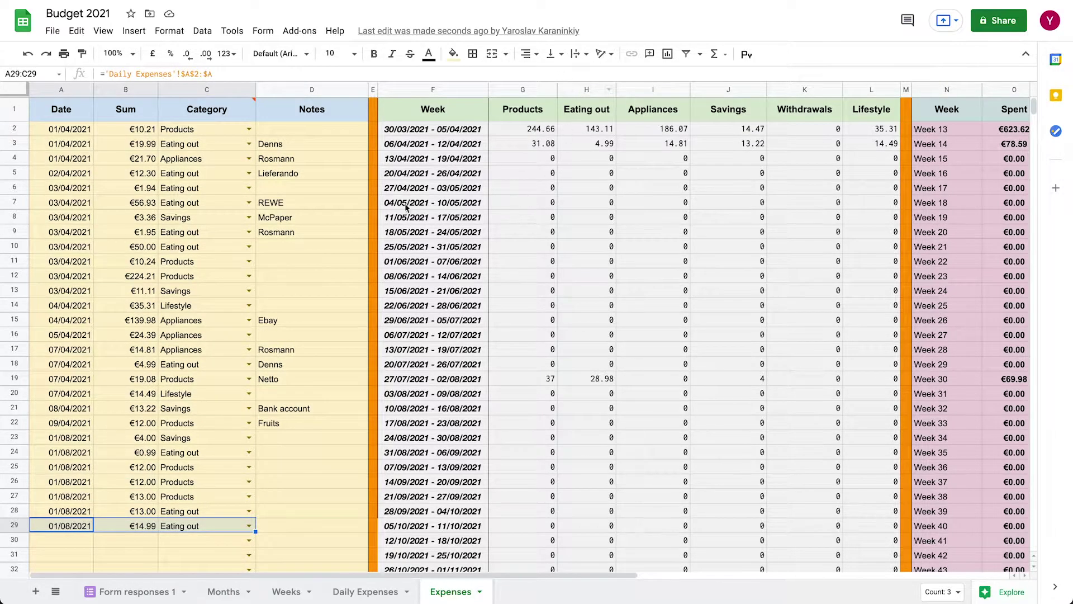
Step: Start Daily Expenses row 30 with date 1/08 and amount 99
left_click(363, 591)
scroll(128, 274, "up", 1)
scroll(128, 274, "down", 1)
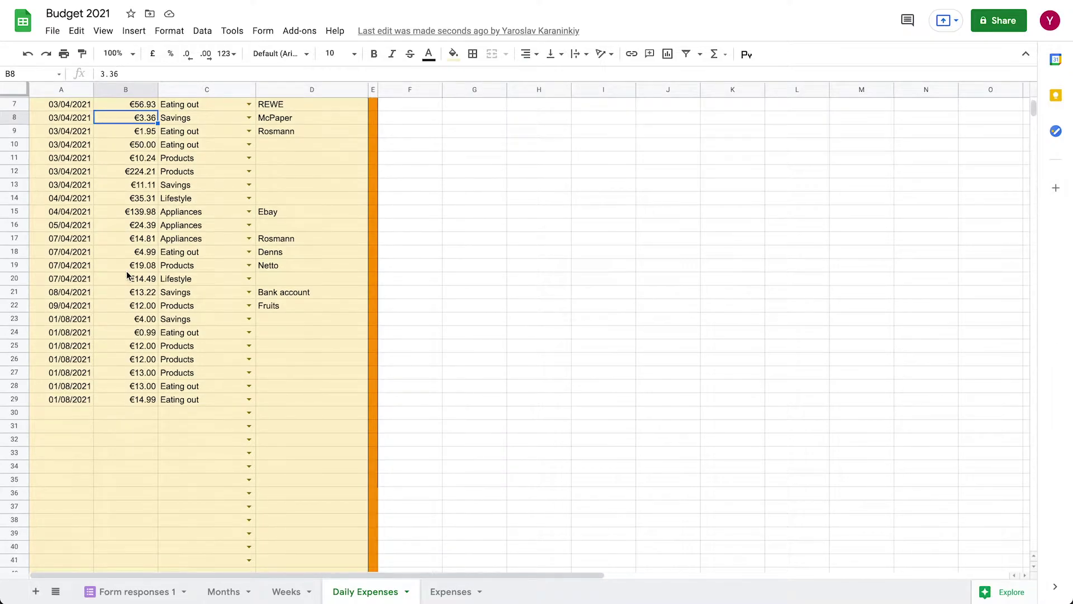
left_click(63, 414)
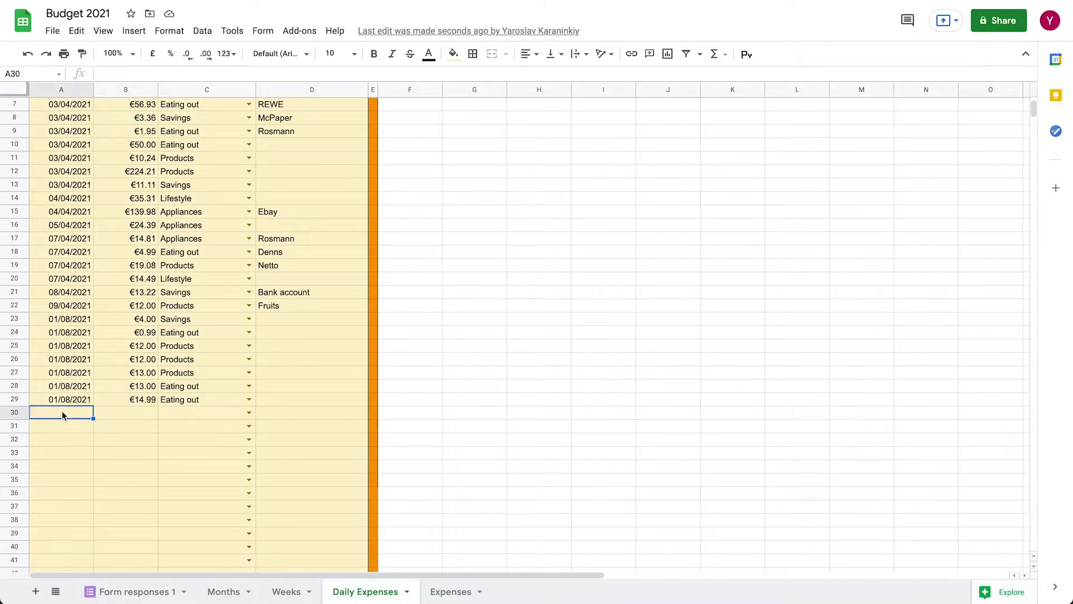
type("1/0")
type("8")
key("Tab")
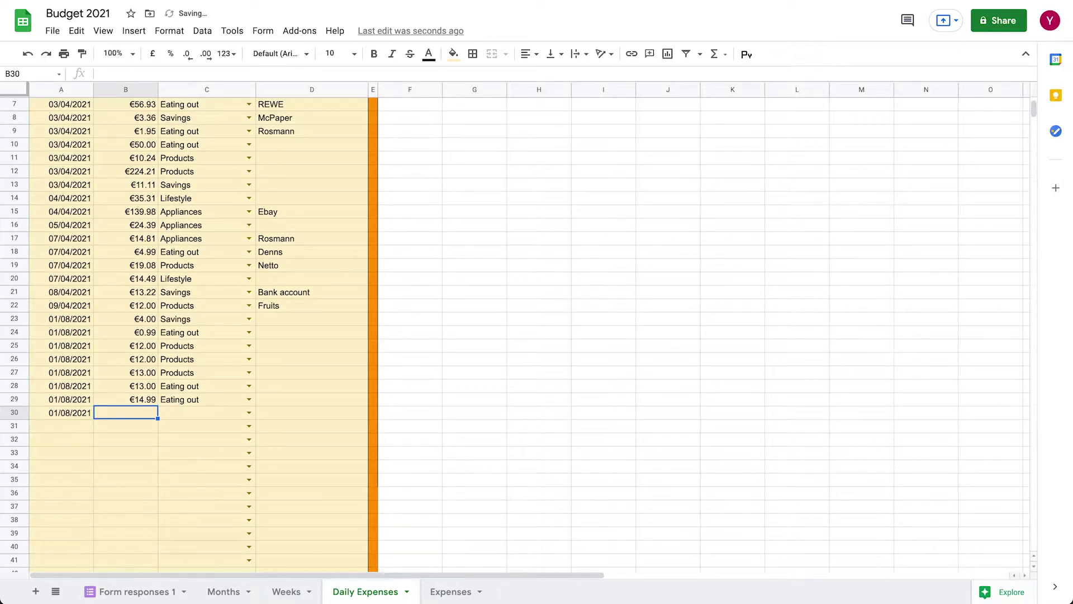
type("99")
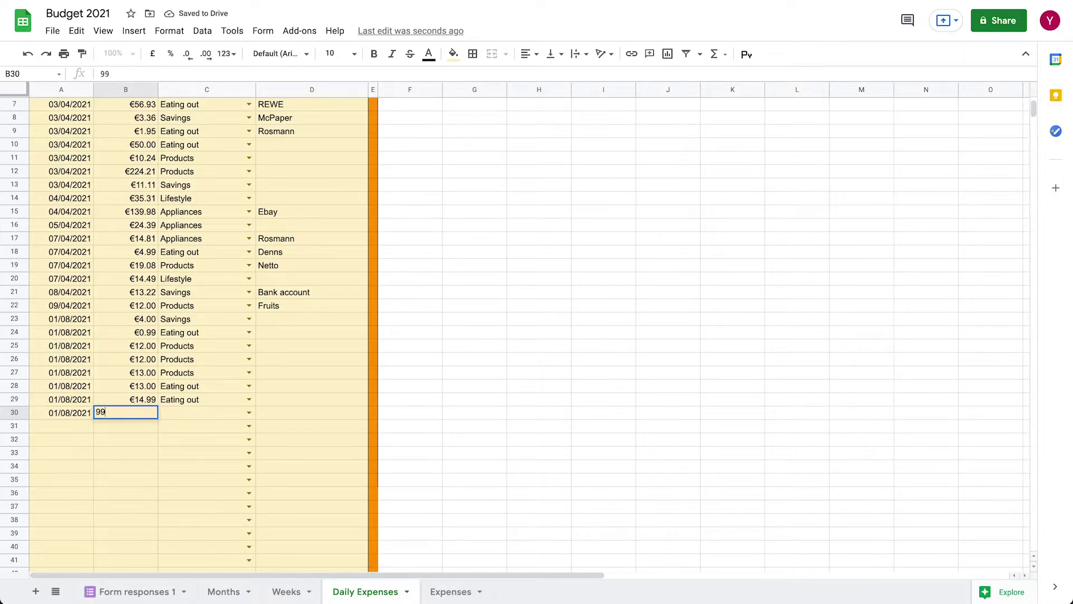
key("Tab")
Step: Set row 30's category to Savings and its note to 'Bank account'
key("Return")
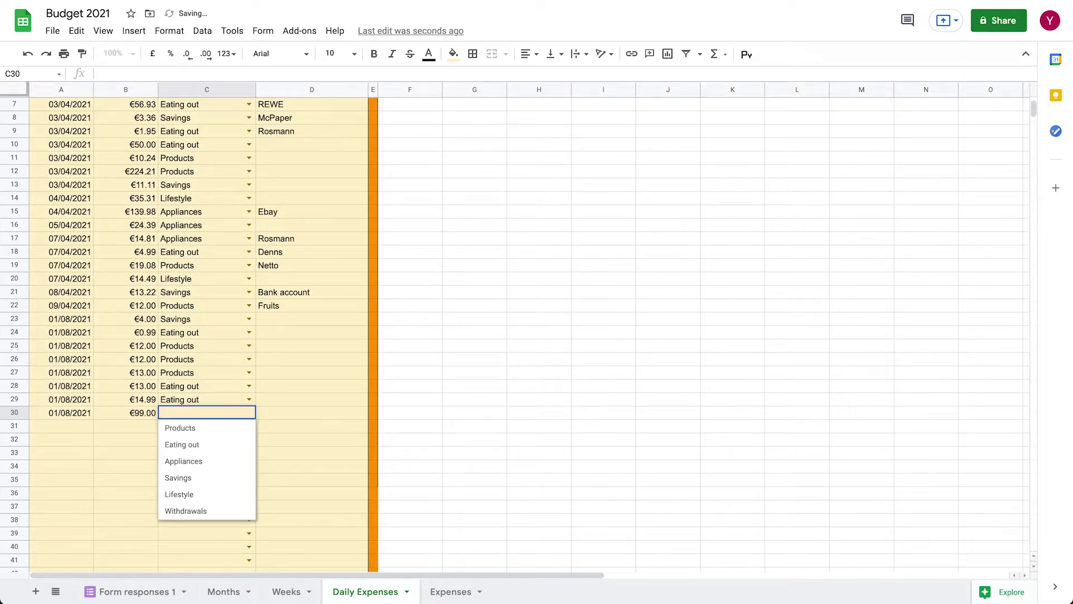
key("Down")
key("Down")
key("Down")
key("Down")
key("Return")
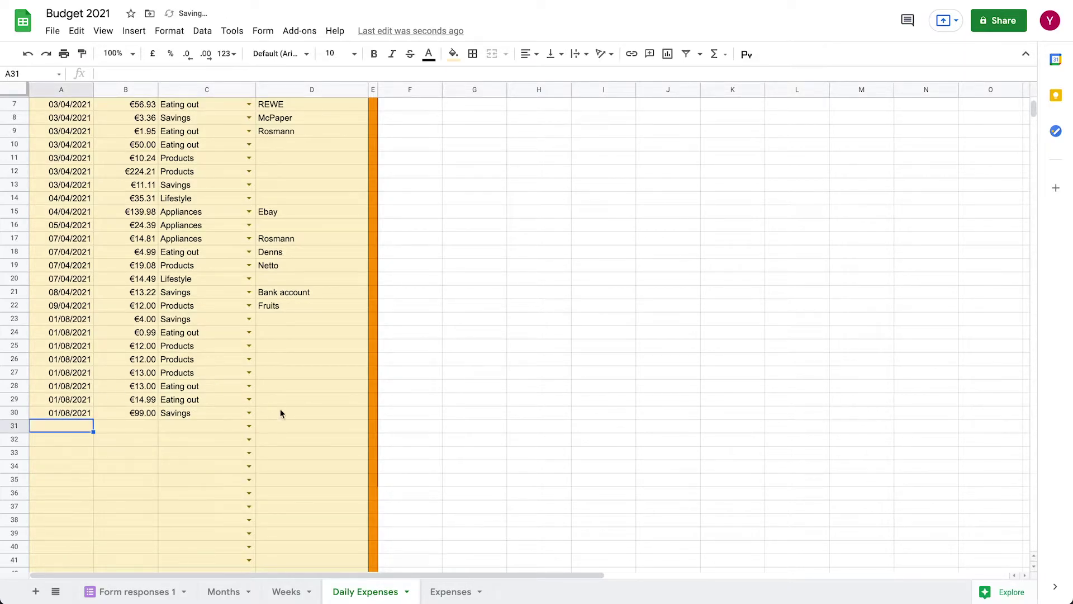
left_click(293, 415)
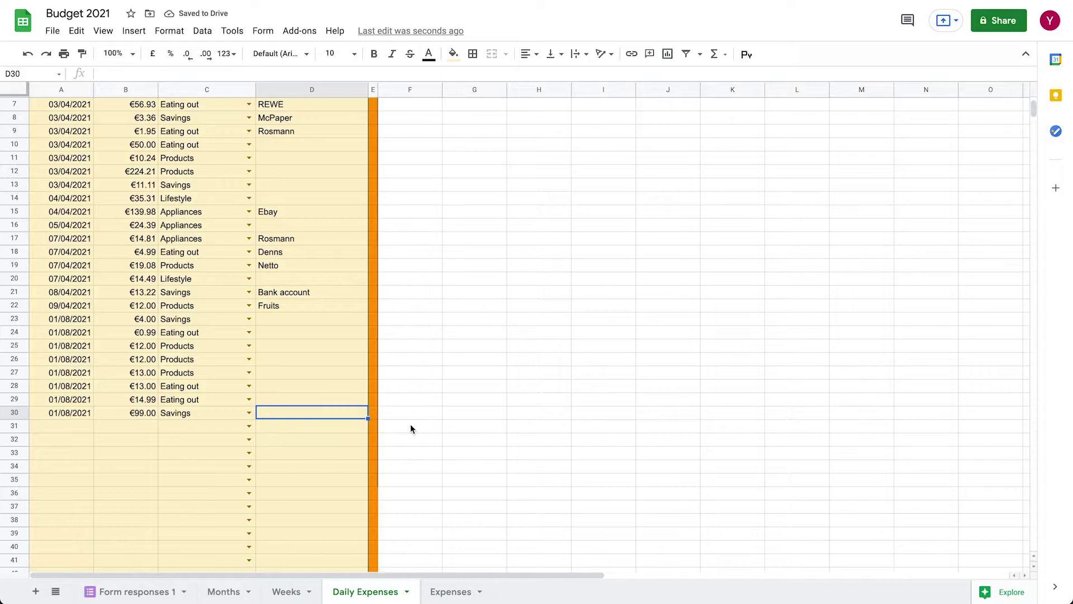
type("Bank ac")
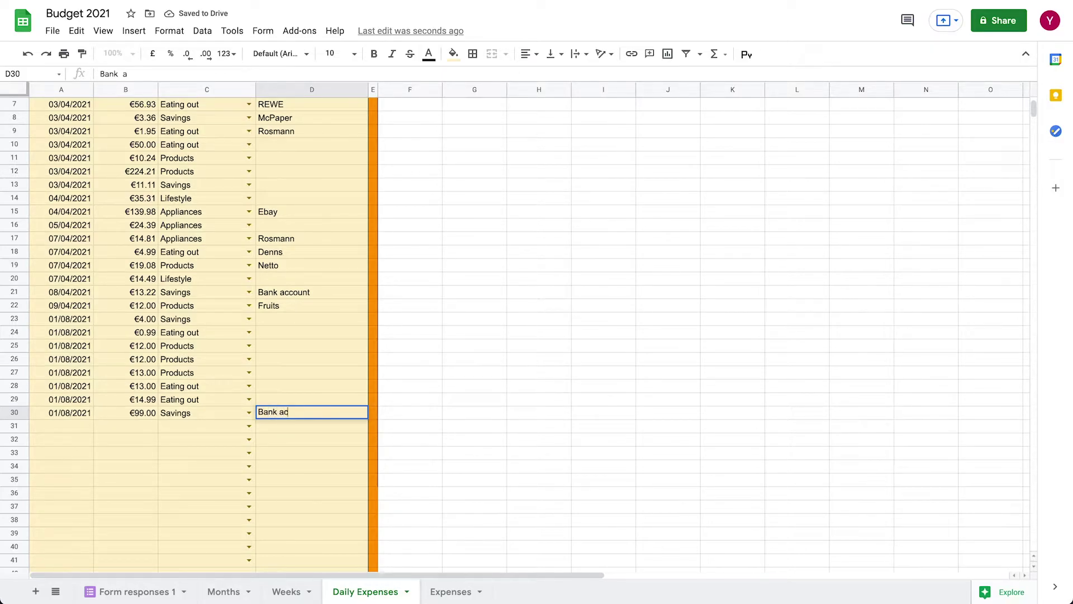
type("count")
key("Return")
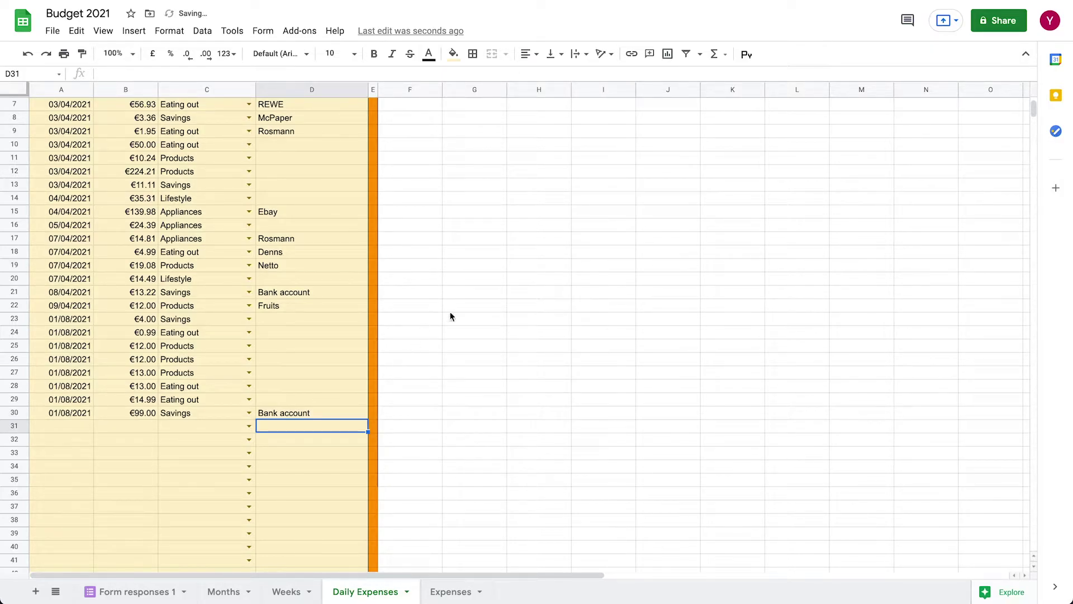
left_click(450, 592)
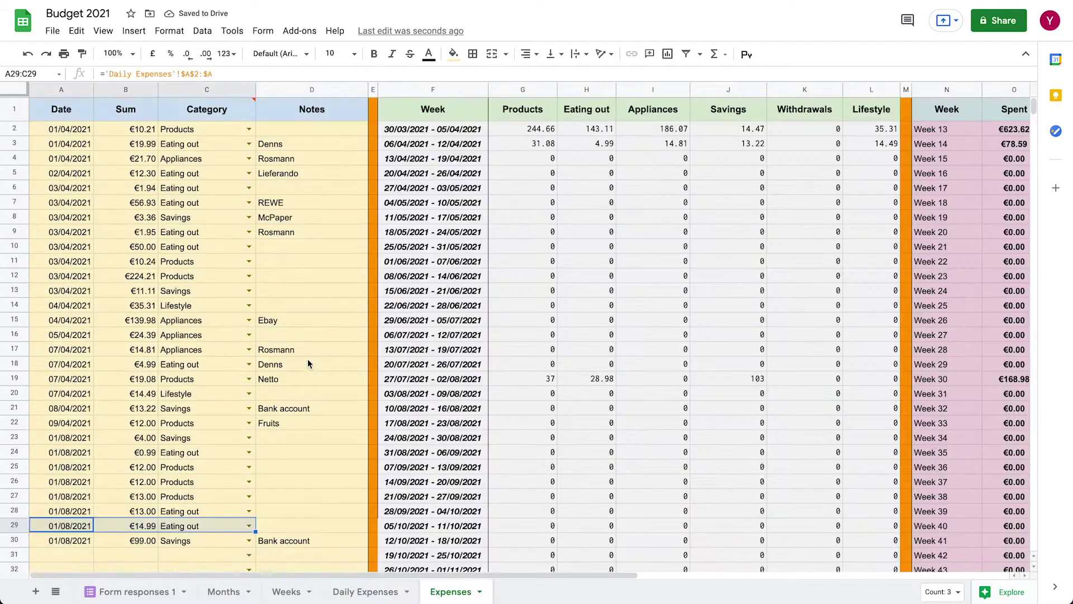
left_click(53, 540)
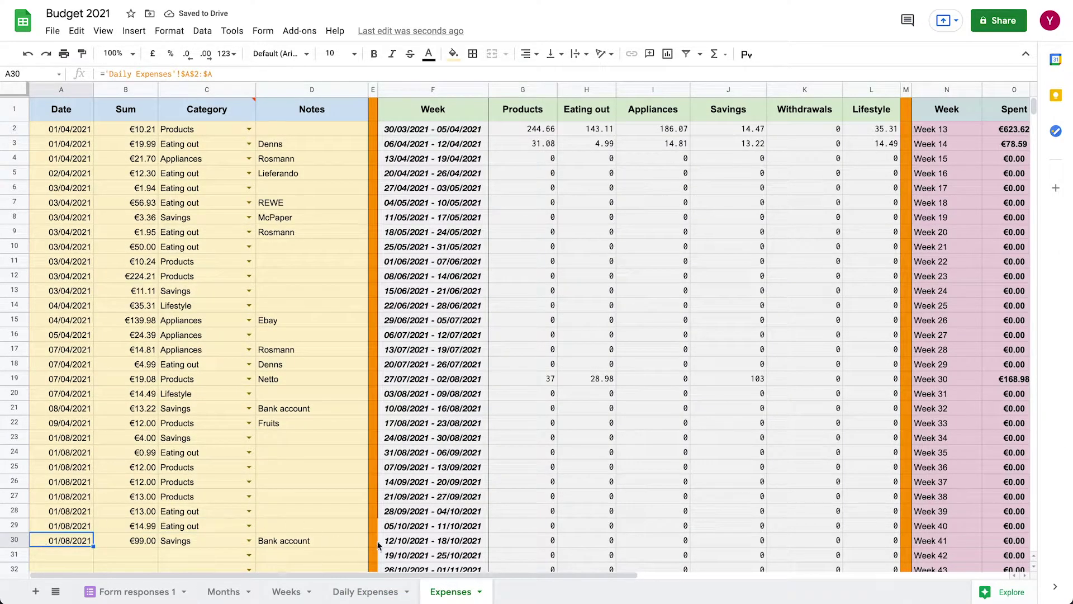
left_click(314, 540)
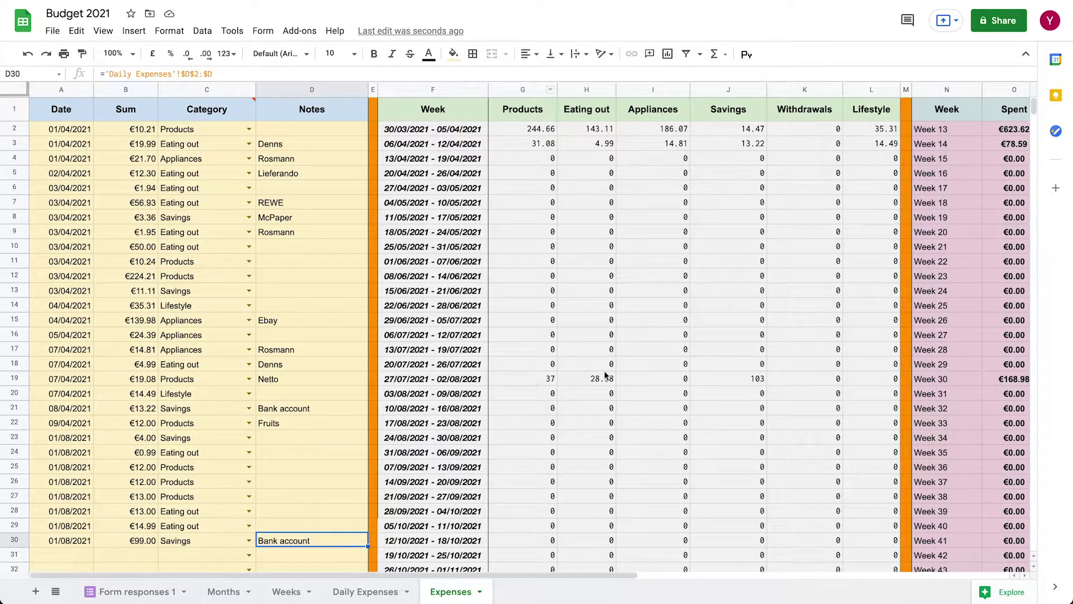
left_click(747, 379)
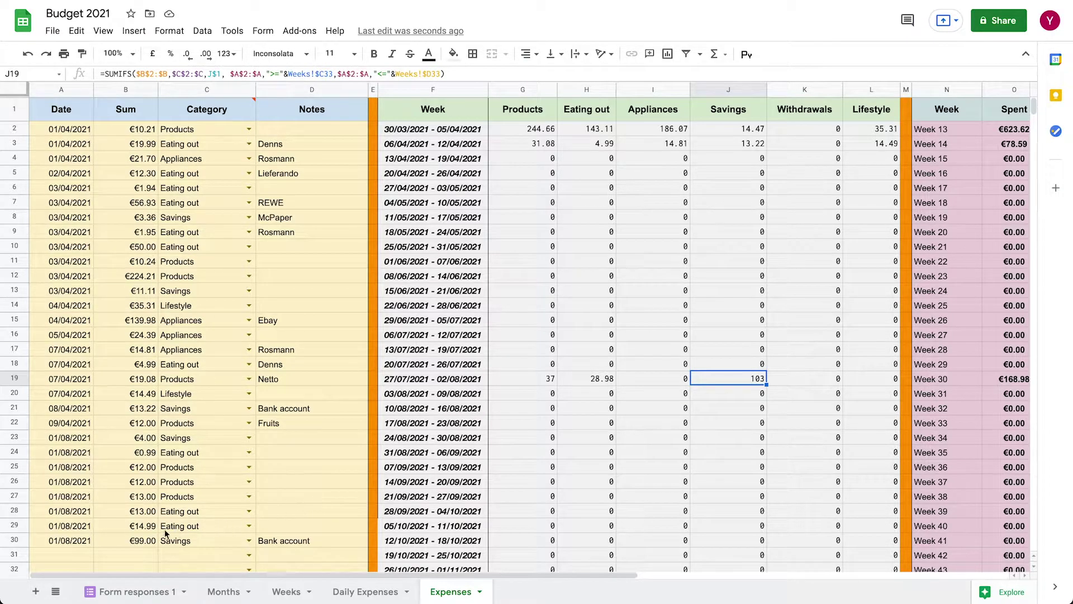
left_click(280, 541)
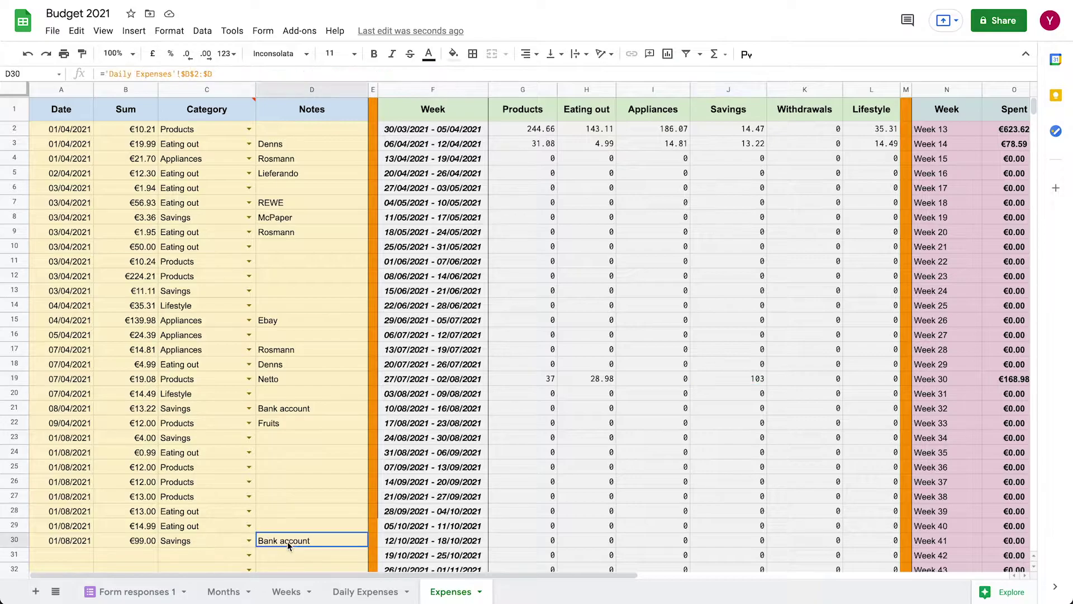
left_click(190, 439)
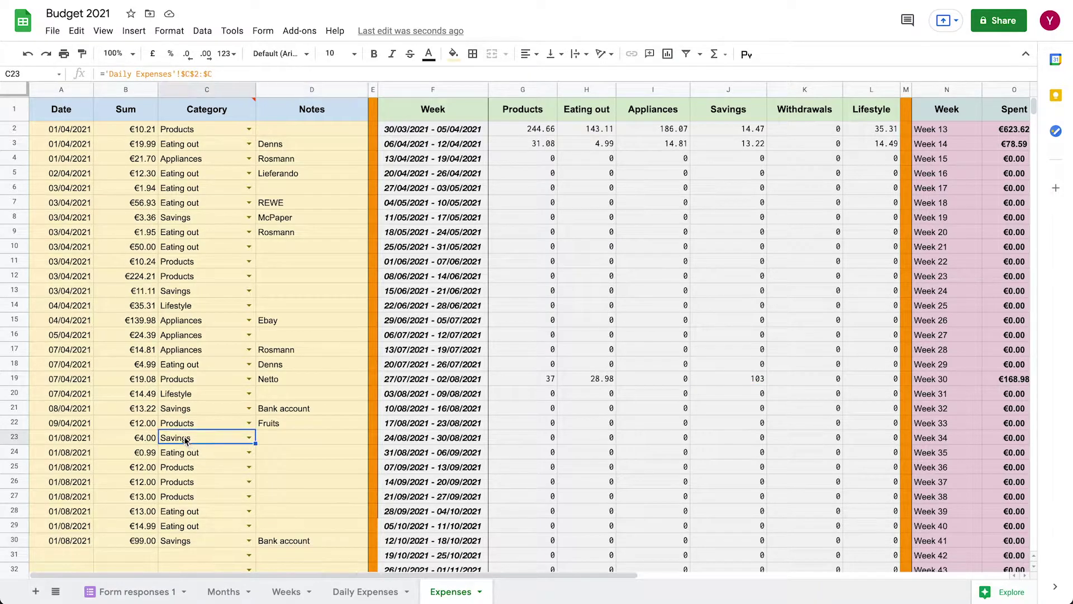
left_click(704, 384)
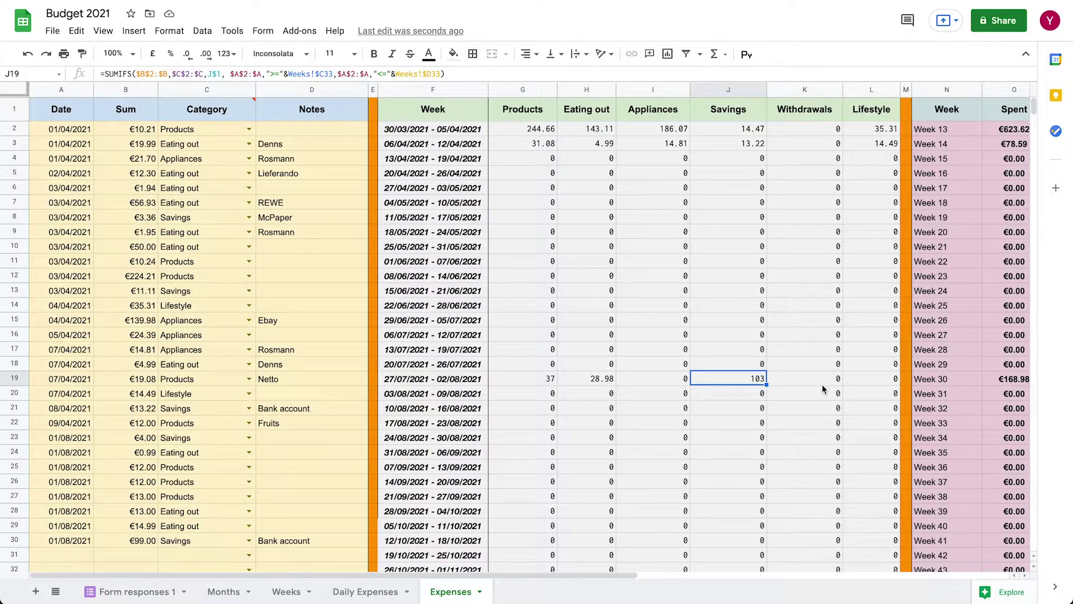
scroll(821, 384, "right", 3)
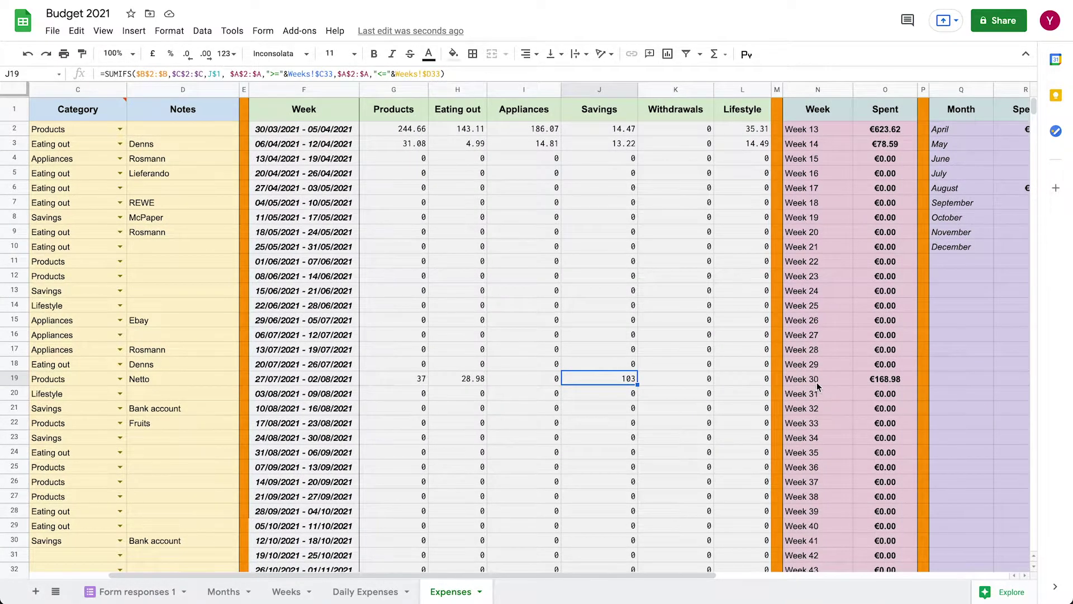
left_click(876, 384)
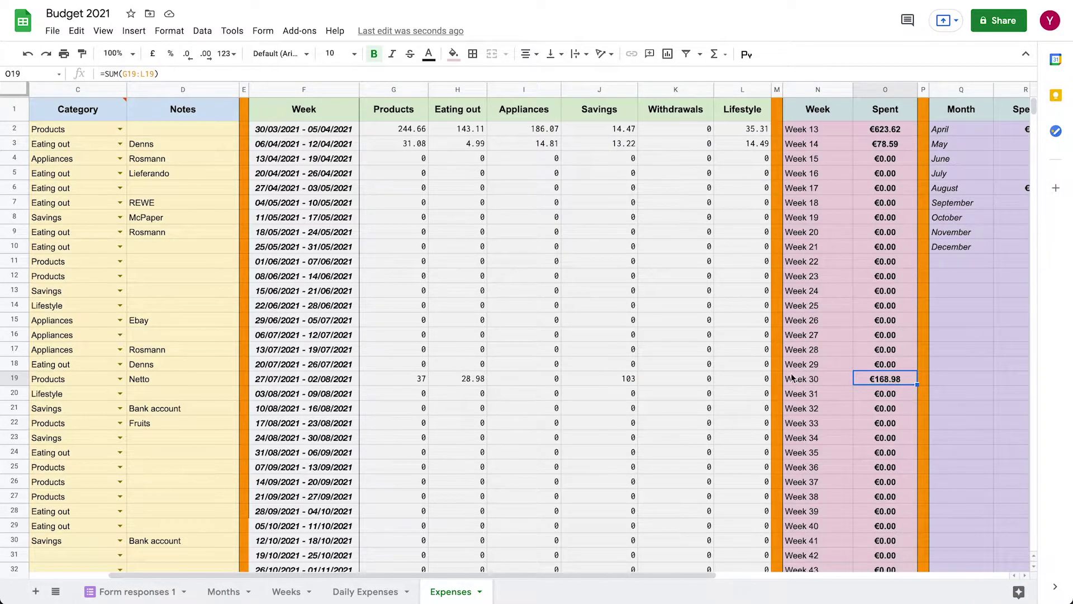
left_click_drag(792, 378, 884, 377)
scroll(884, 377, "right", 1)
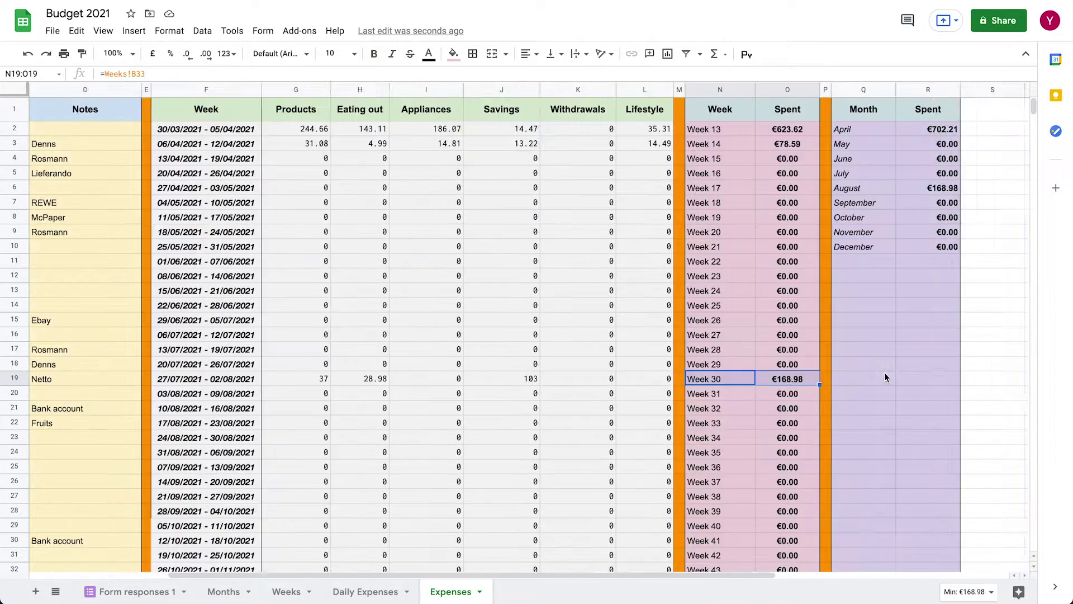
scroll(884, 377, "right", 1)
left_click_drag(749, 184, 794, 192)
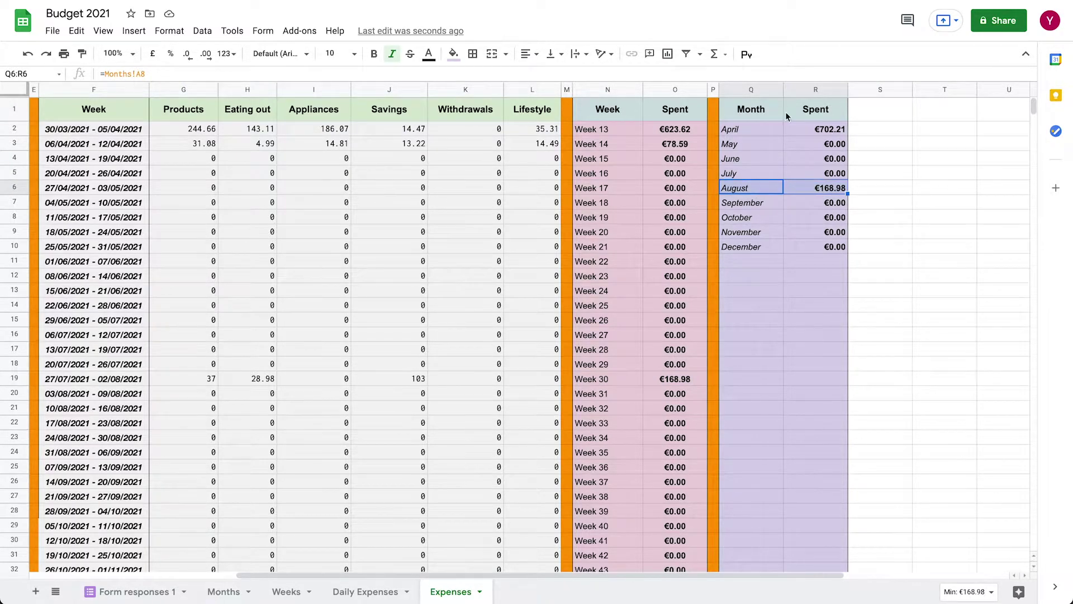
left_click_drag(820, 135, 775, 132)
scroll(790, 137, "left", 3)
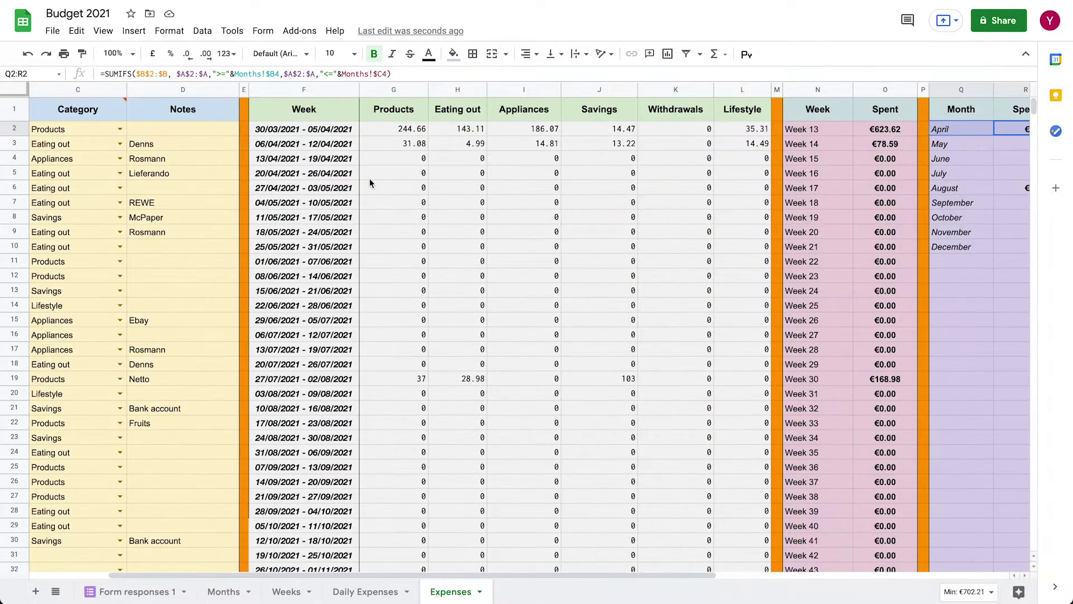
scroll(363, 180, "left", 2)
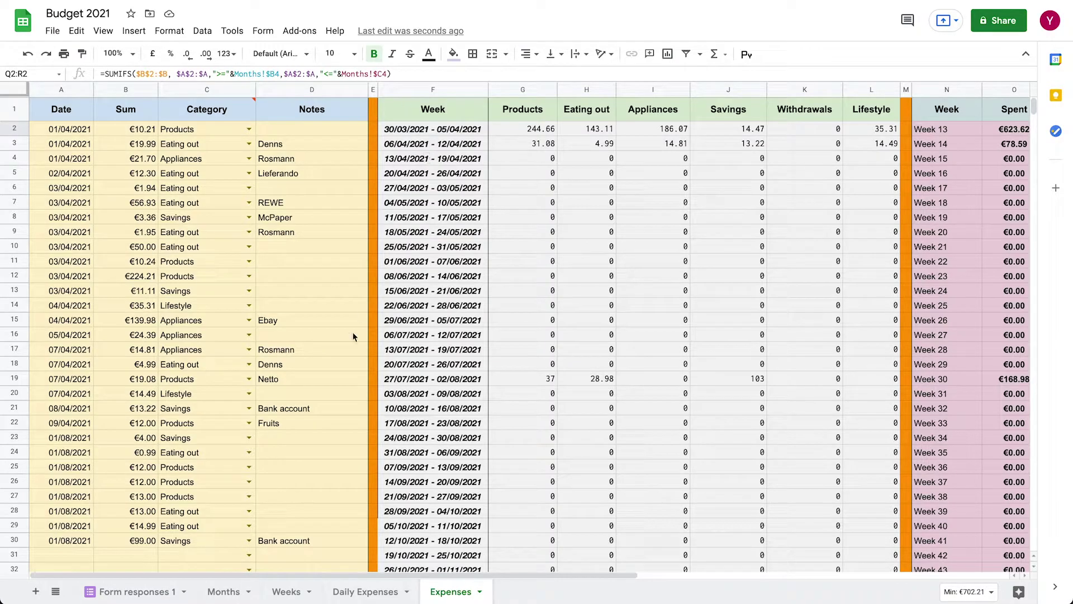
left_click(233, 592)
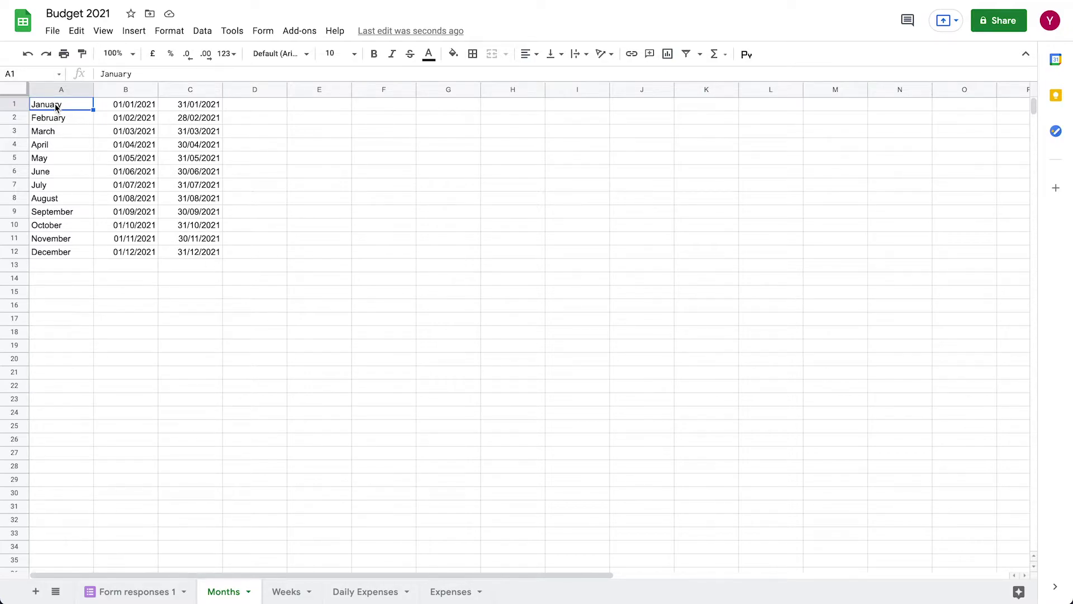
left_click_drag(56, 107, 186, 240)
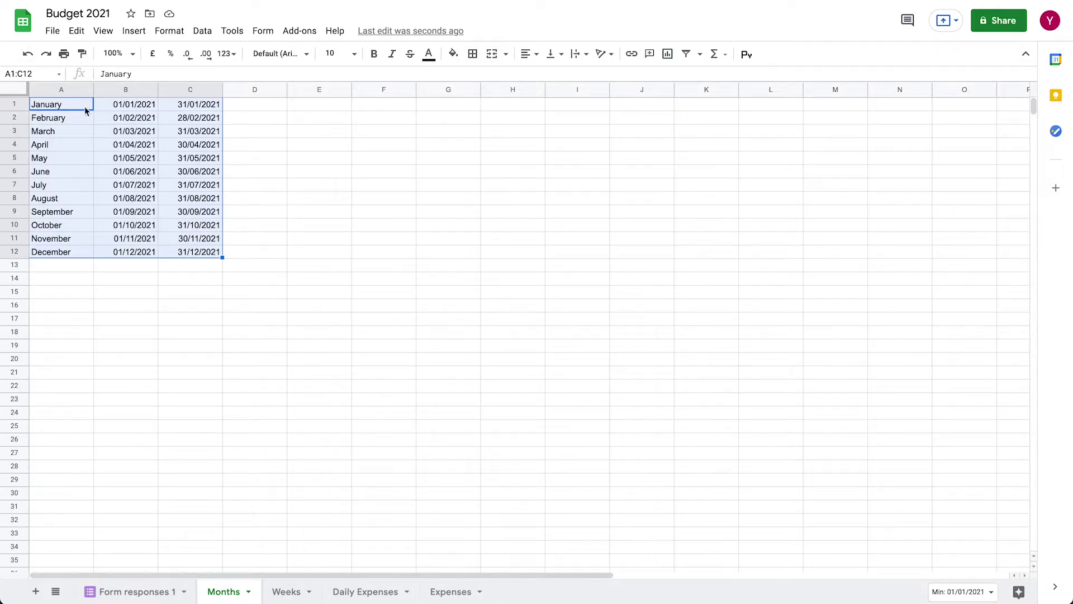
left_click(285, 591)
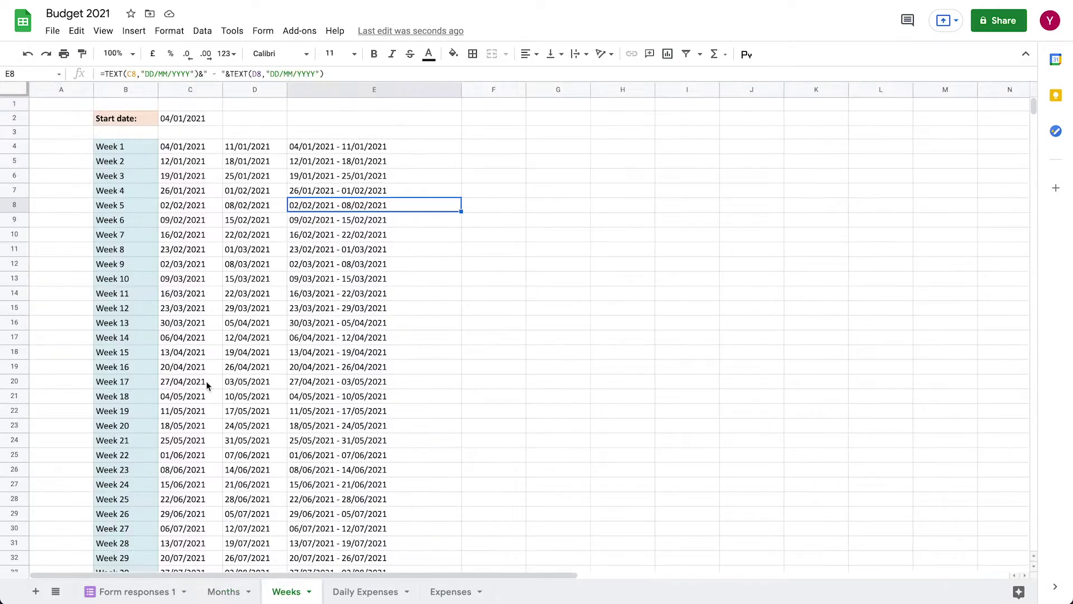
left_click(233, 206)
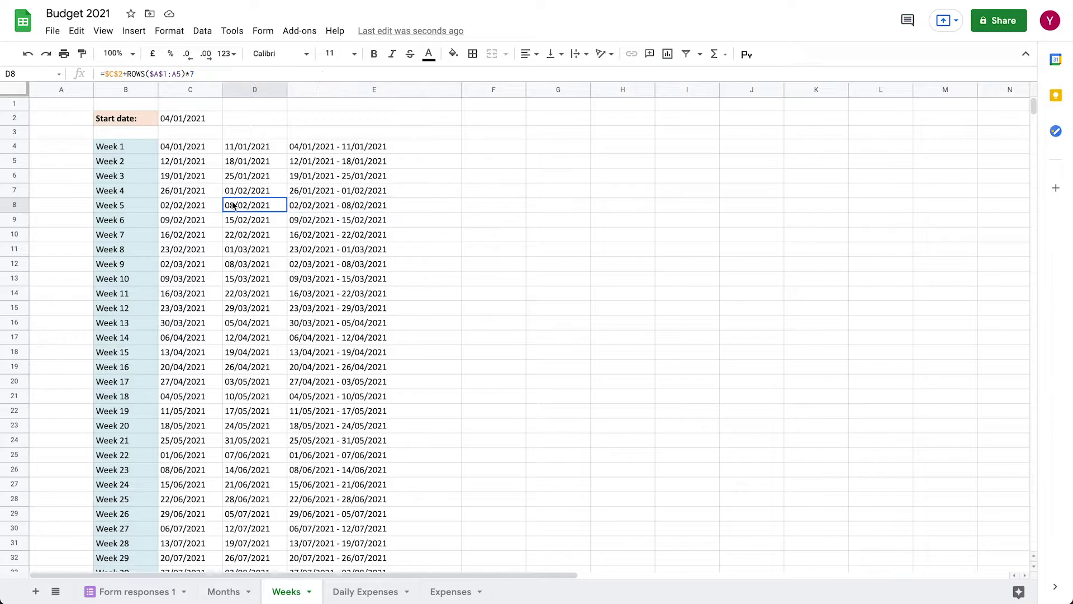
left_click(132, 76)
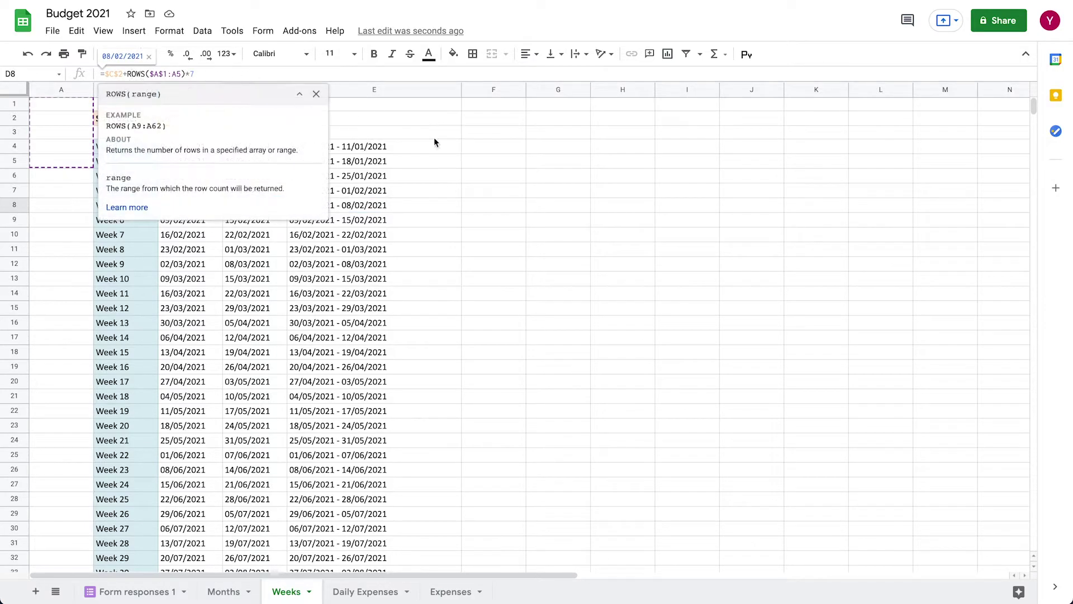
left_click(429, 163)
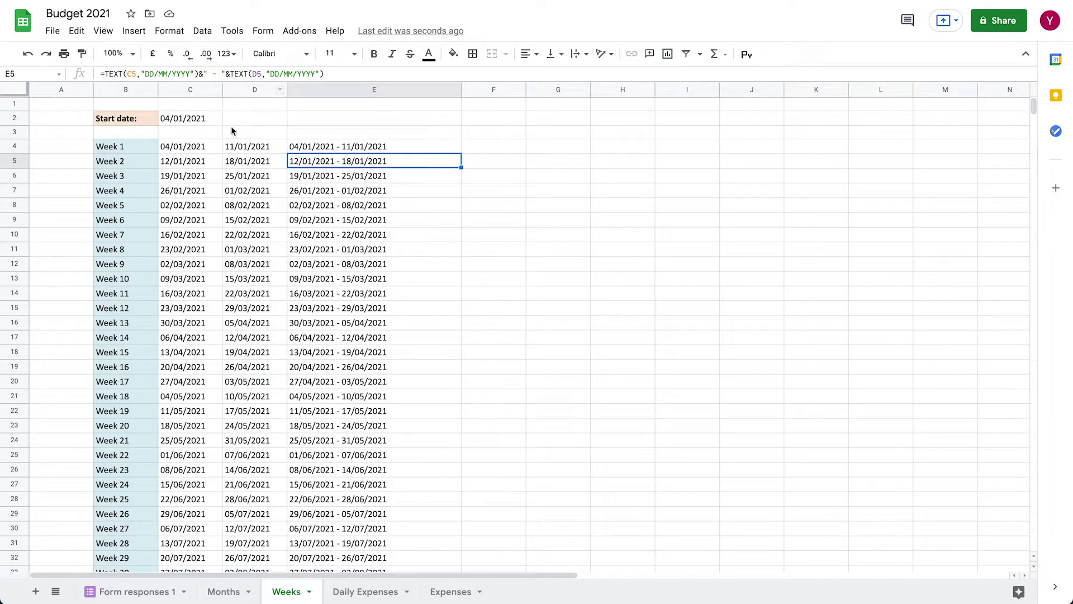
left_click(273, 148)
key("Return")
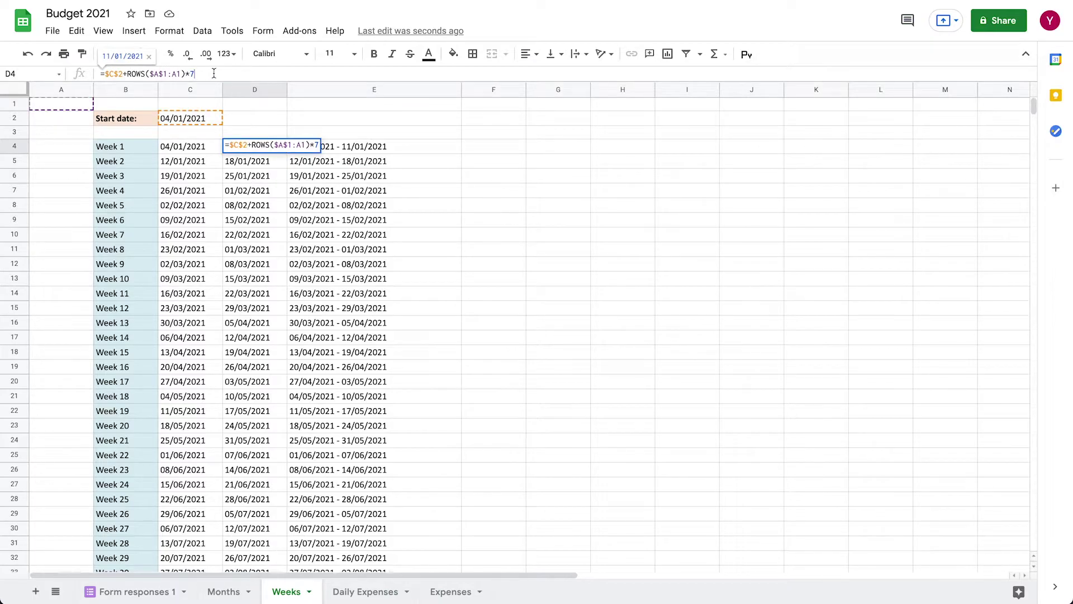
left_click(347, 223)
left_click(280, 235)
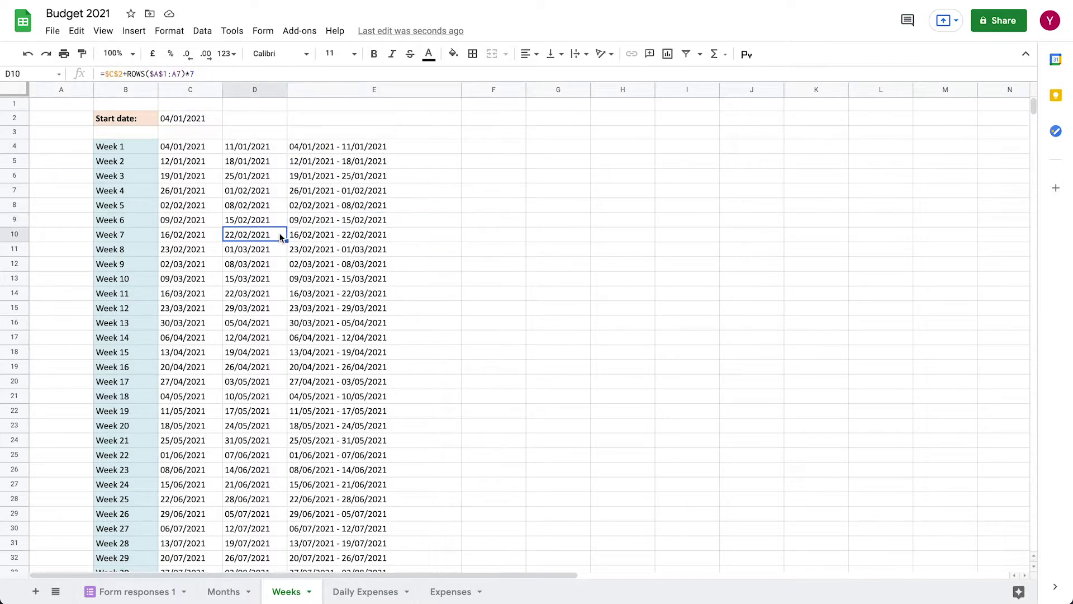
left_click(205, 76)
left_click(240, 286)
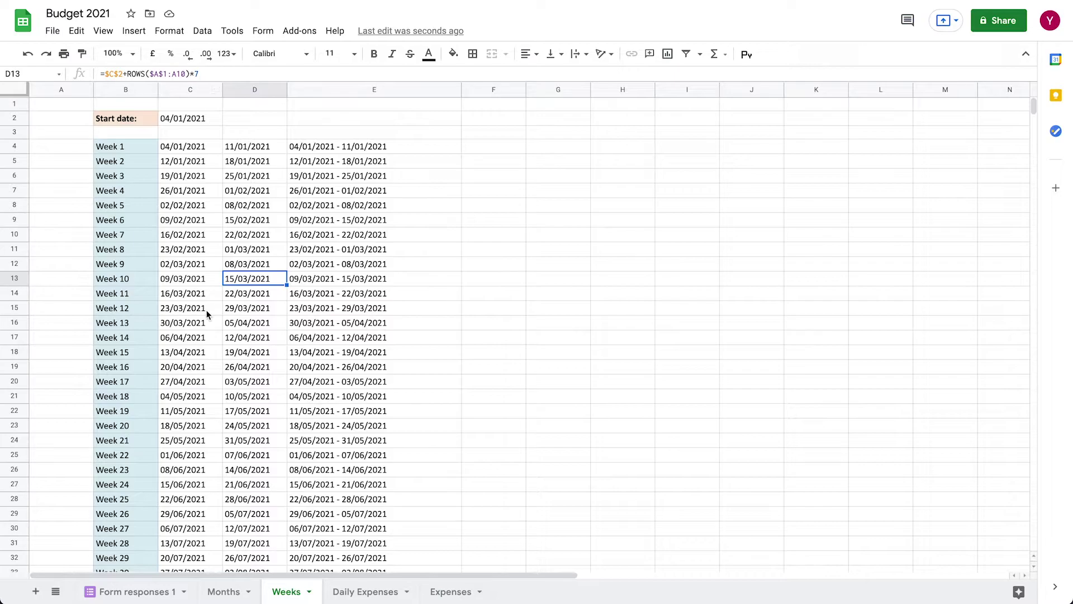
left_click(456, 591)
Step: Examine G2's SUMIFS formula, highlighting the $B$2:$B sum range and week date criteria, then view Weeks
left_click(511, 126)
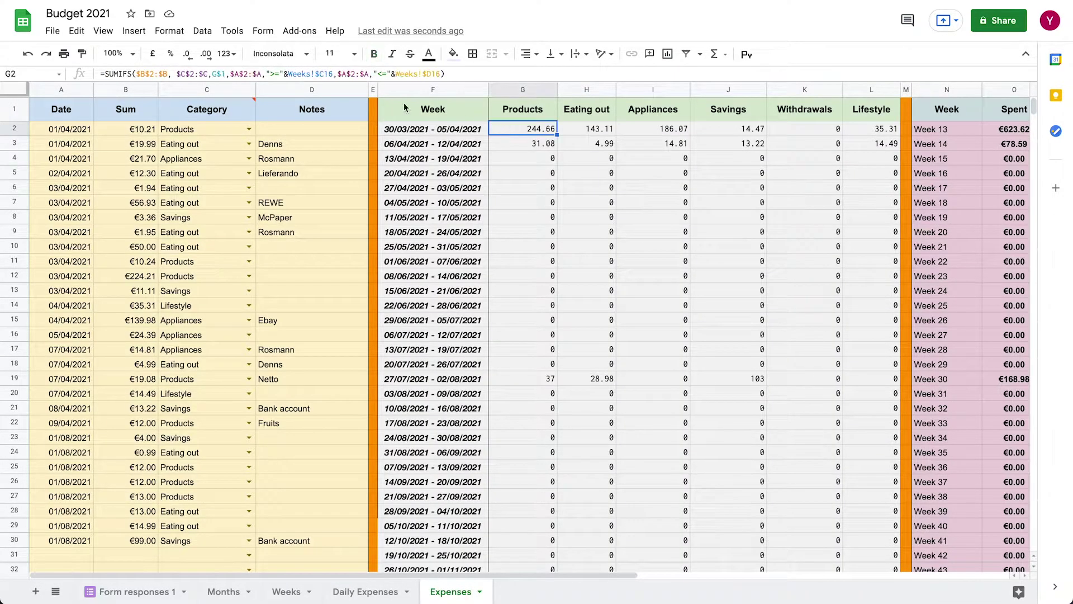
left_click_drag(106, 73, 130, 74)
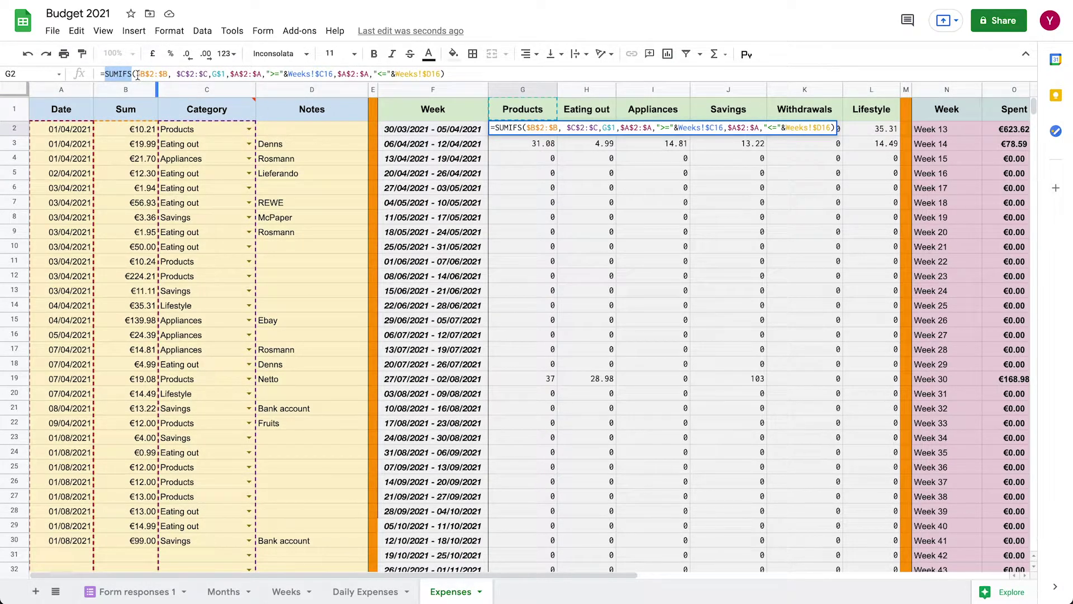
left_click_drag(137, 75, 168, 75)
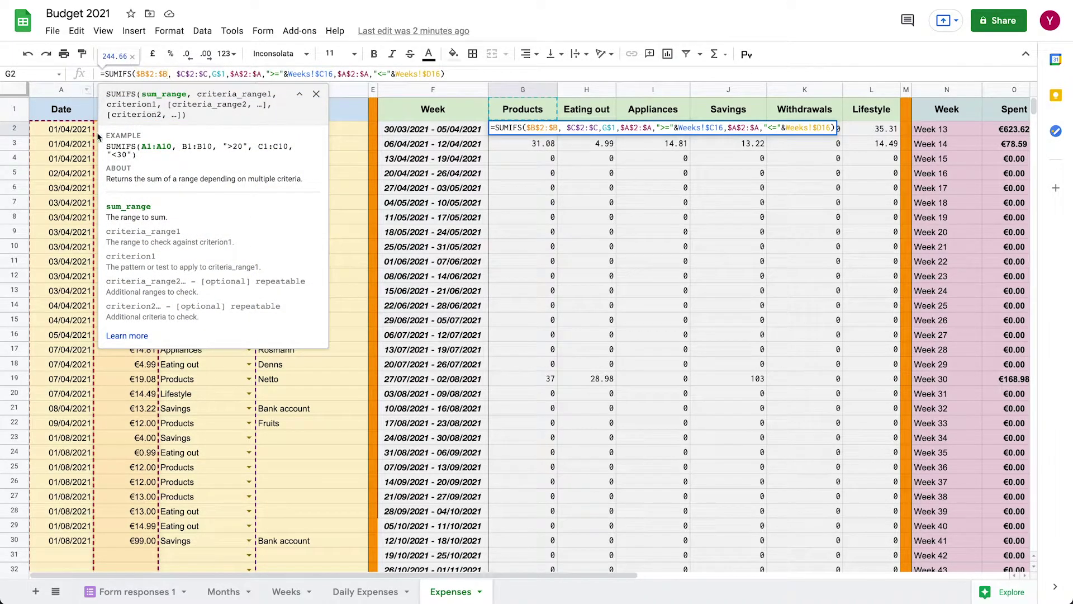
left_click(77, 190)
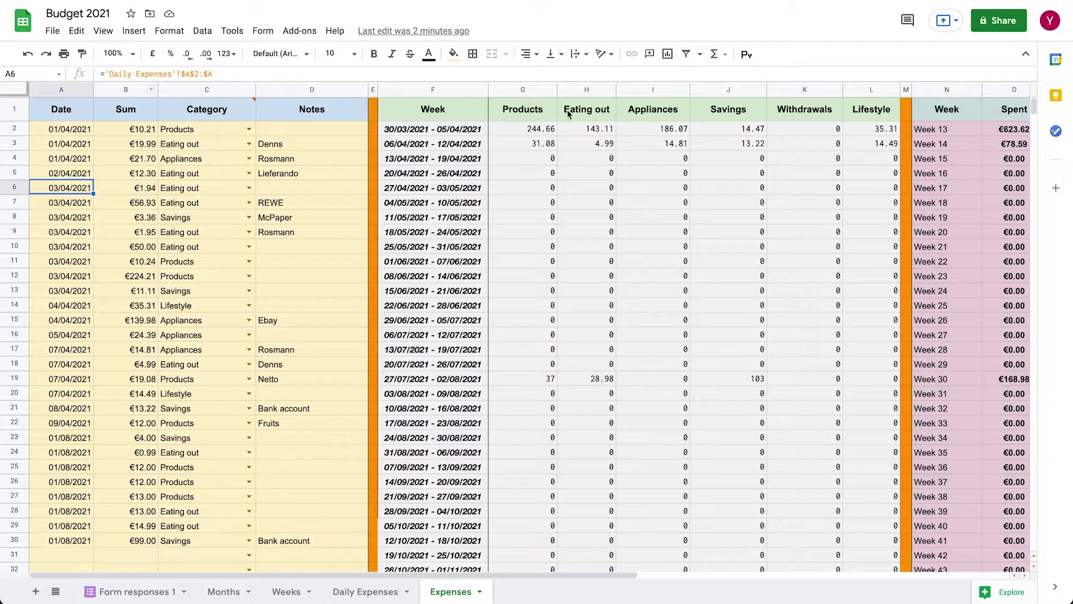
left_click(526, 132)
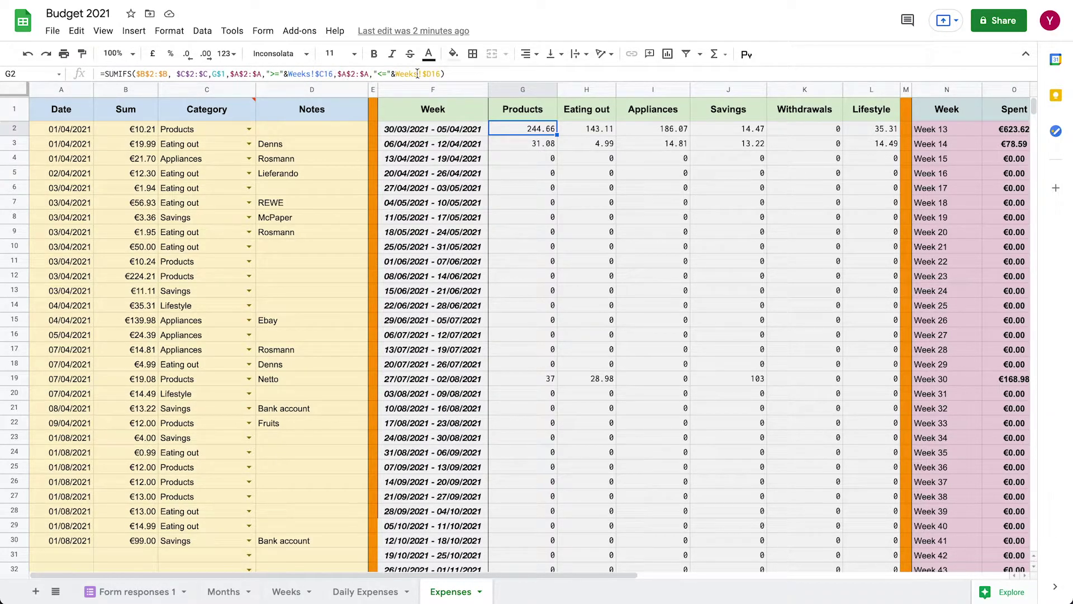
left_click(442, 74)
left_click_drag(442, 73, 285, 75)
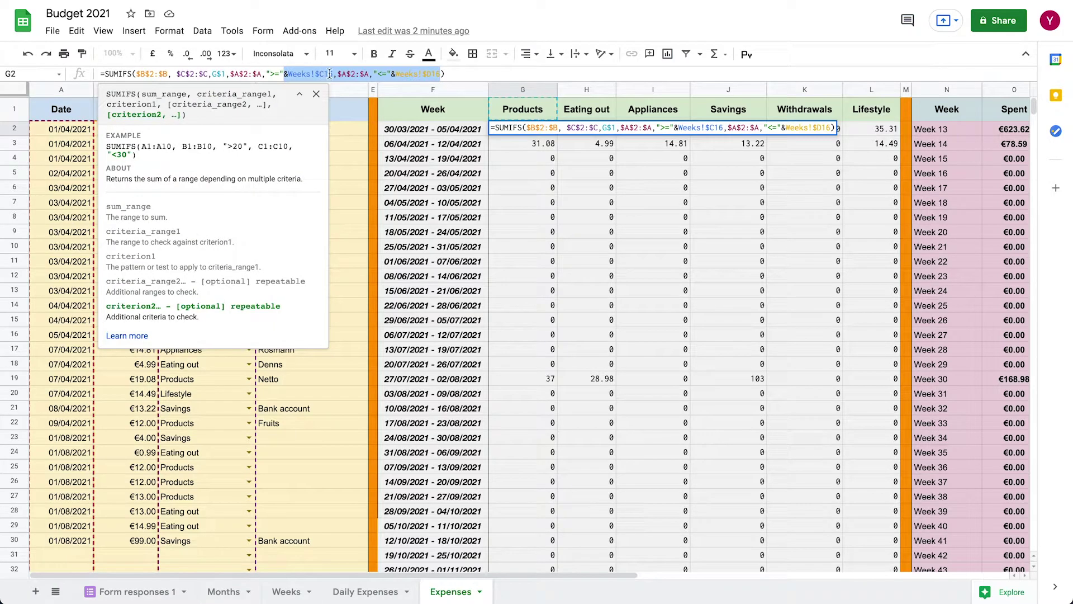
left_click(285, 593)
Step: Check the Week 6 start and end date formulas in C9 and D9 on the Weeks sheet
left_click(199, 221)
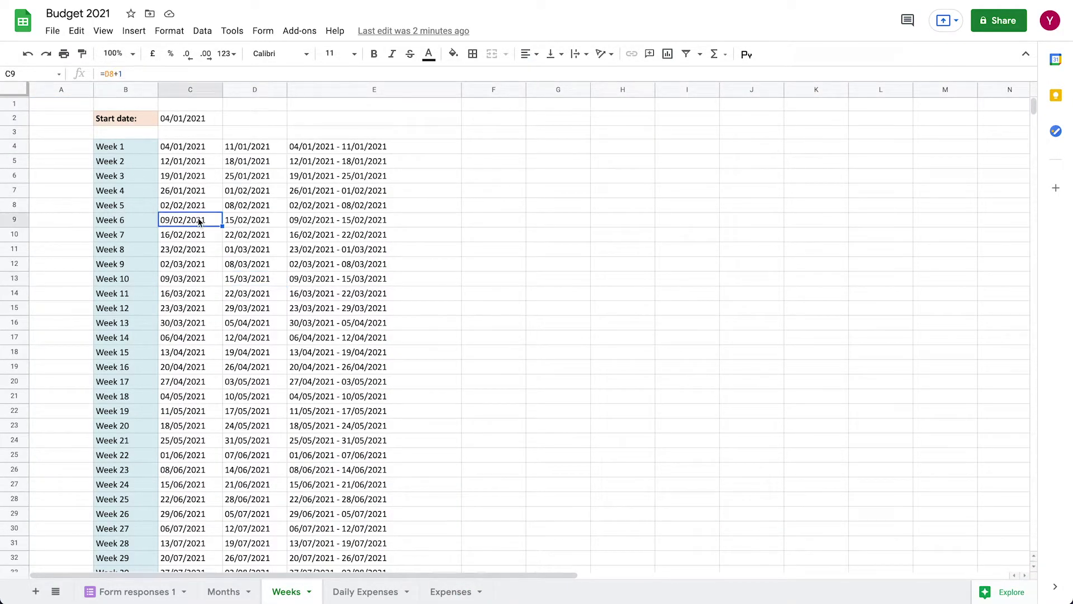
left_click(255, 221)
left_click(192, 222)
left_click(252, 223)
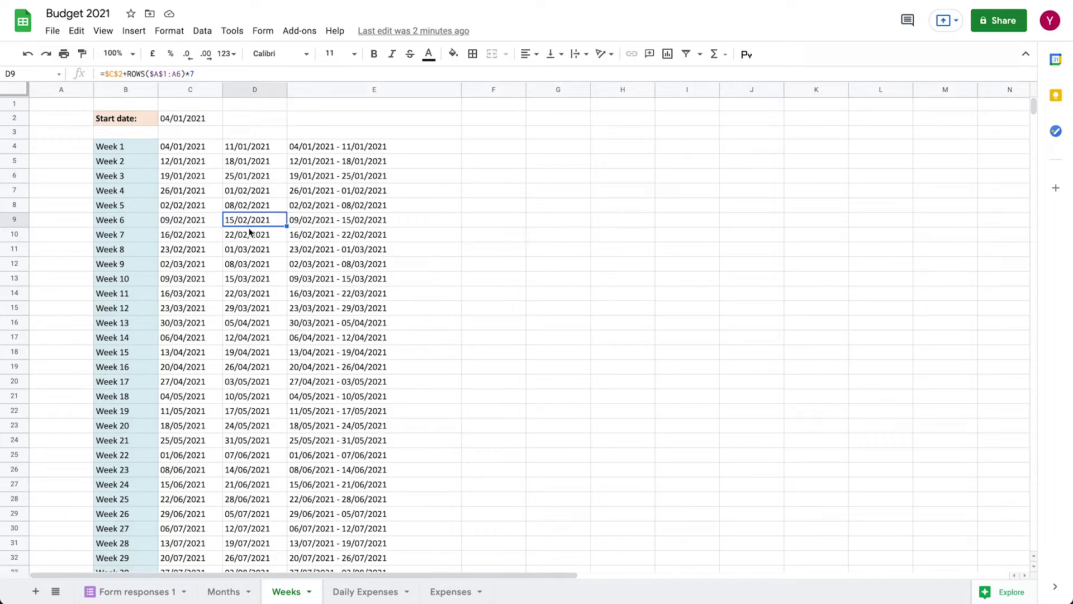
Step: On Expenses, inspect F2's week range and the G2–L2 weekly totals from Products to Lifestyle
left_click(458, 591)
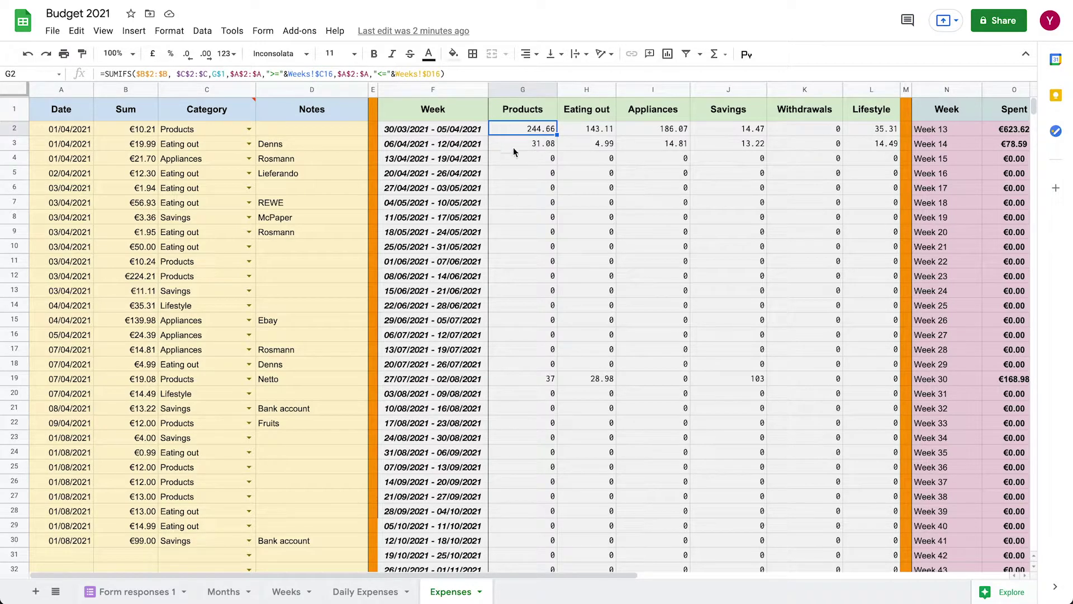
left_click(406, 129)
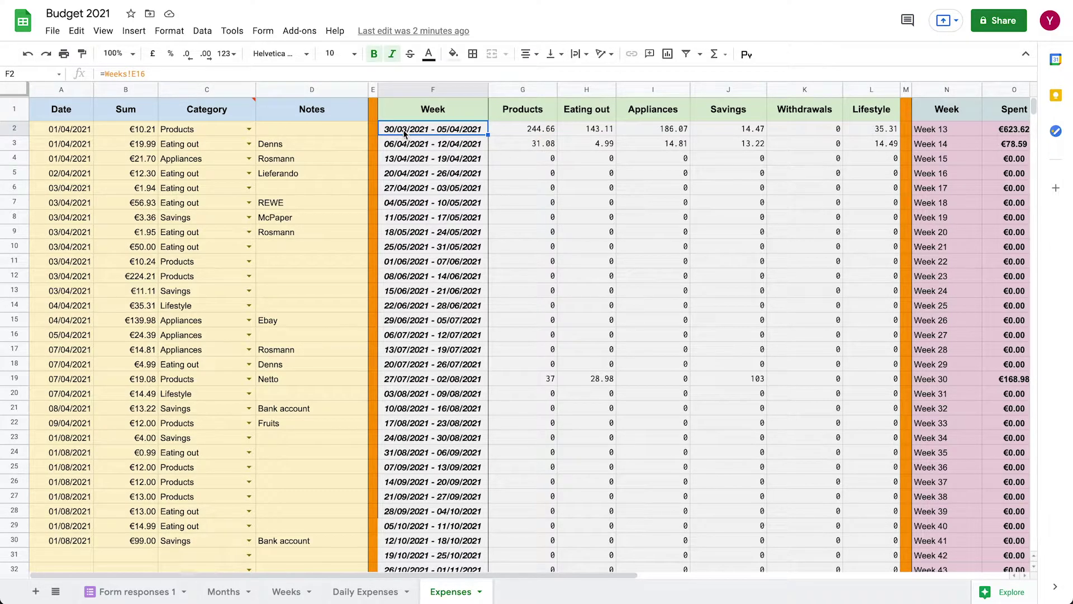
left_click(514, 133)
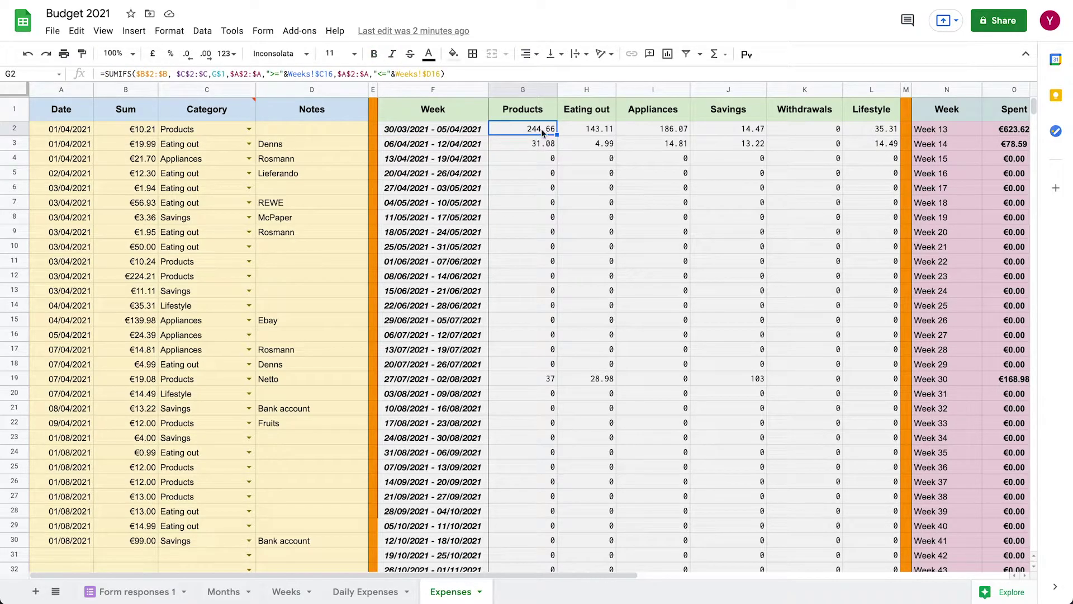
left_click(572, 130)
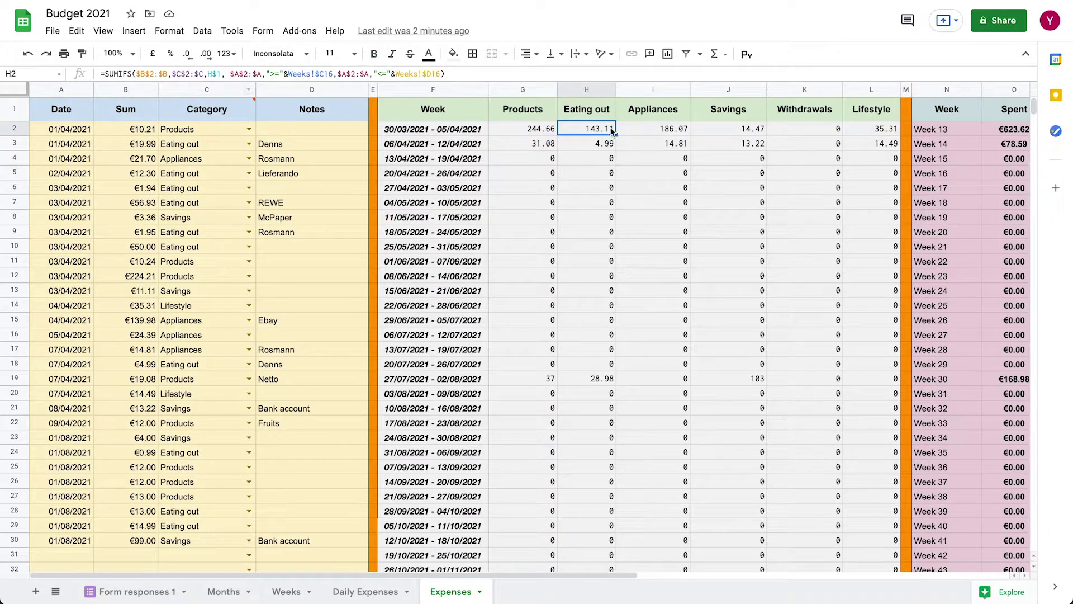
left_click(634, 129)
left_click(733, 128)
left_click(797, 129)
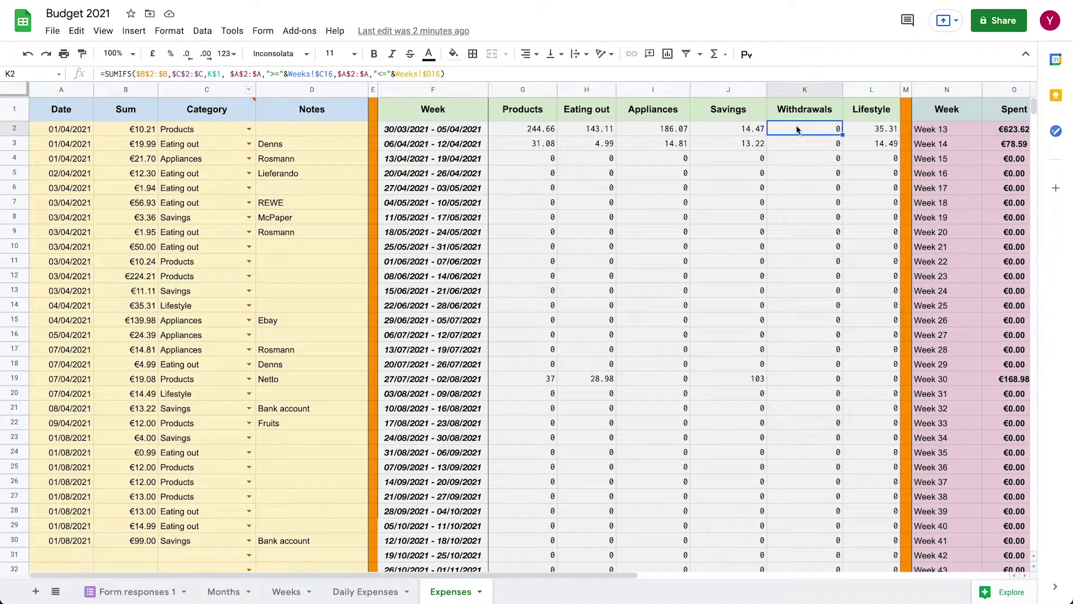
left_click(871, 129)
Step: Inspect O2's =SUM(G2:L2) Week 13 total and R2's April SUMIFS, then switch to Months
scroll(804, 130, "right", 3)
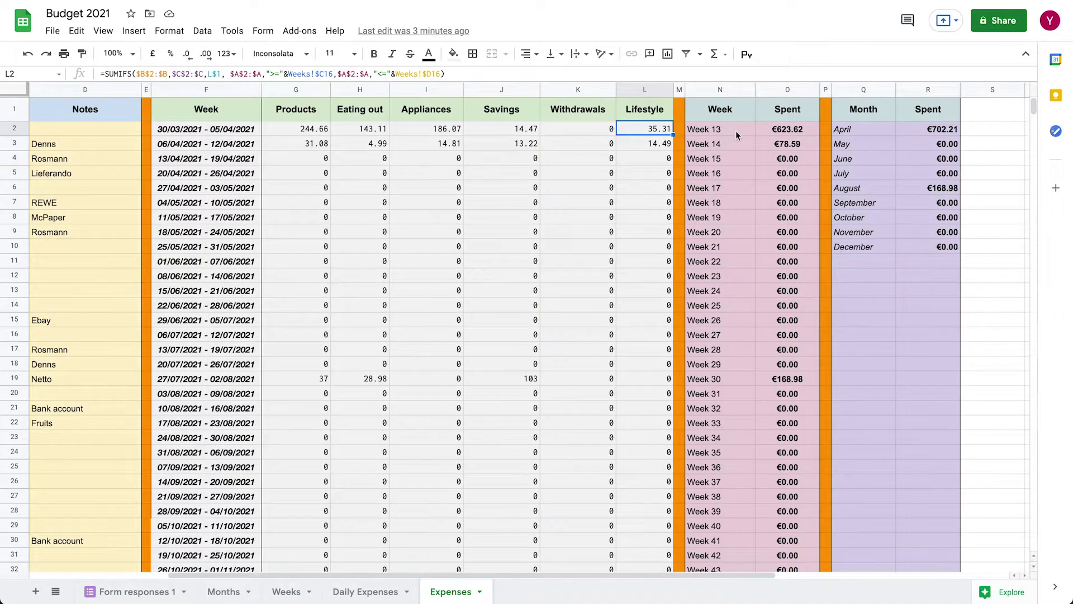
left_click(787, 129)
left_click(148, 74)
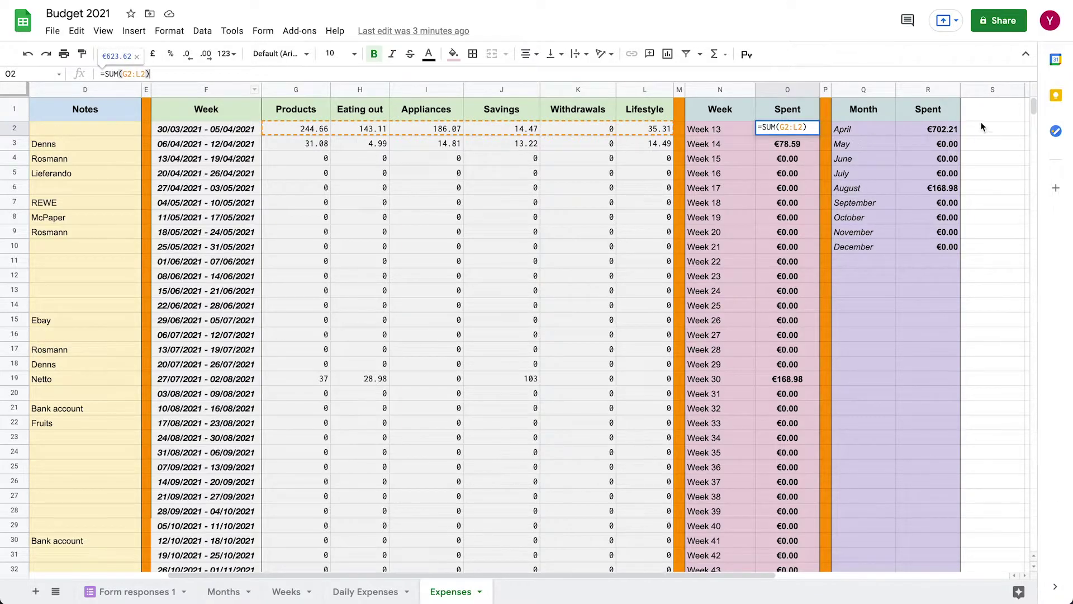
left_click(918, 130)
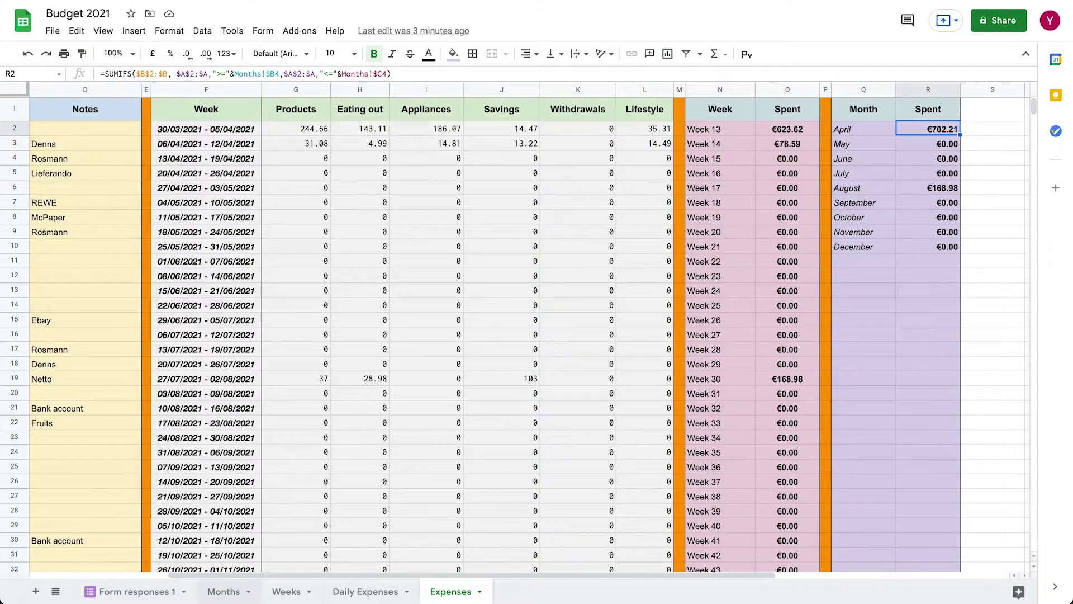
left_click(225, 591)
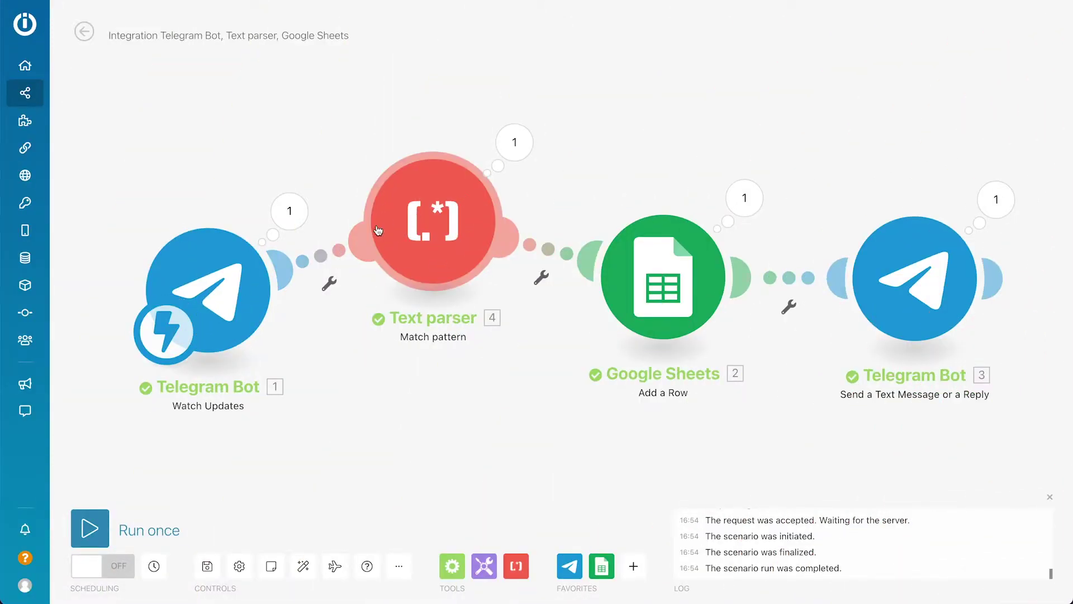
Step: Open the Text parser settings and select the name1 amount group in its Pattern field
left_click(433, 224)
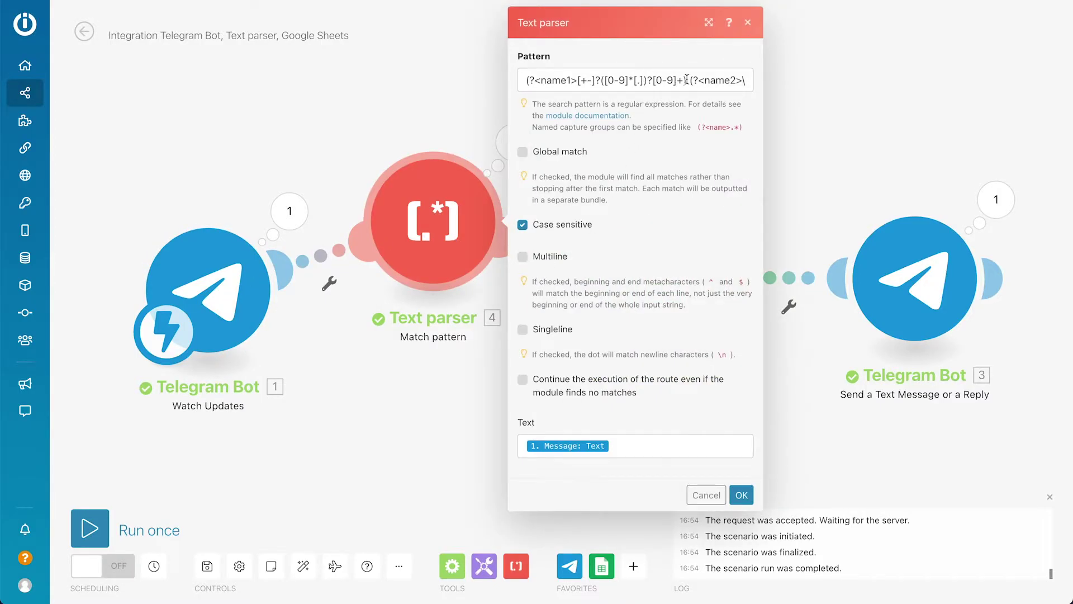
left_click_drag(686, 80, 511, 85)
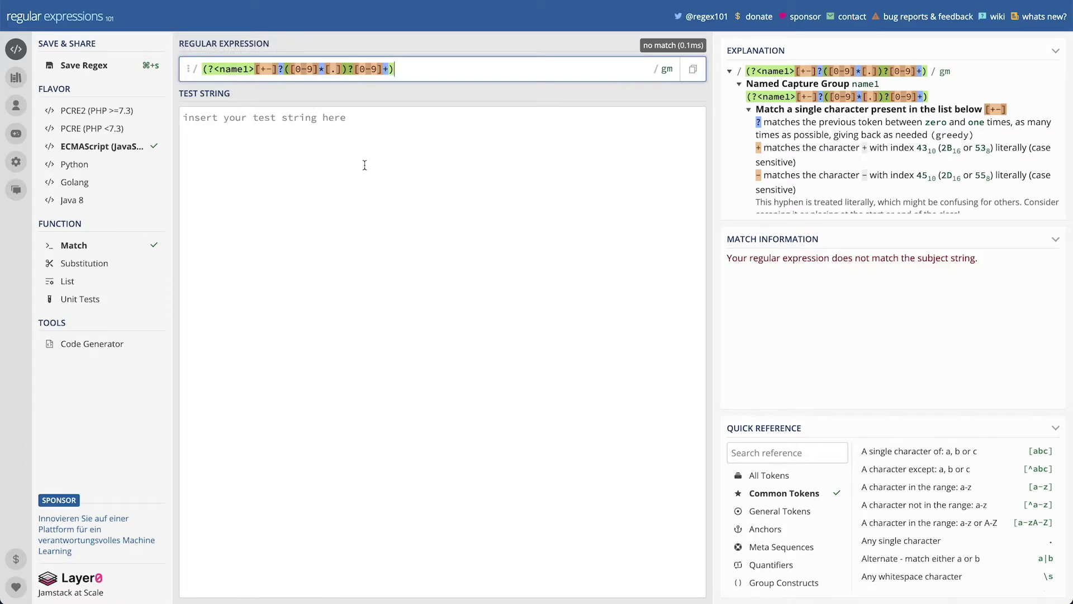
Step: Enter 99.00 as the regex101 test string and check its name1 match
left_click(348, 152)
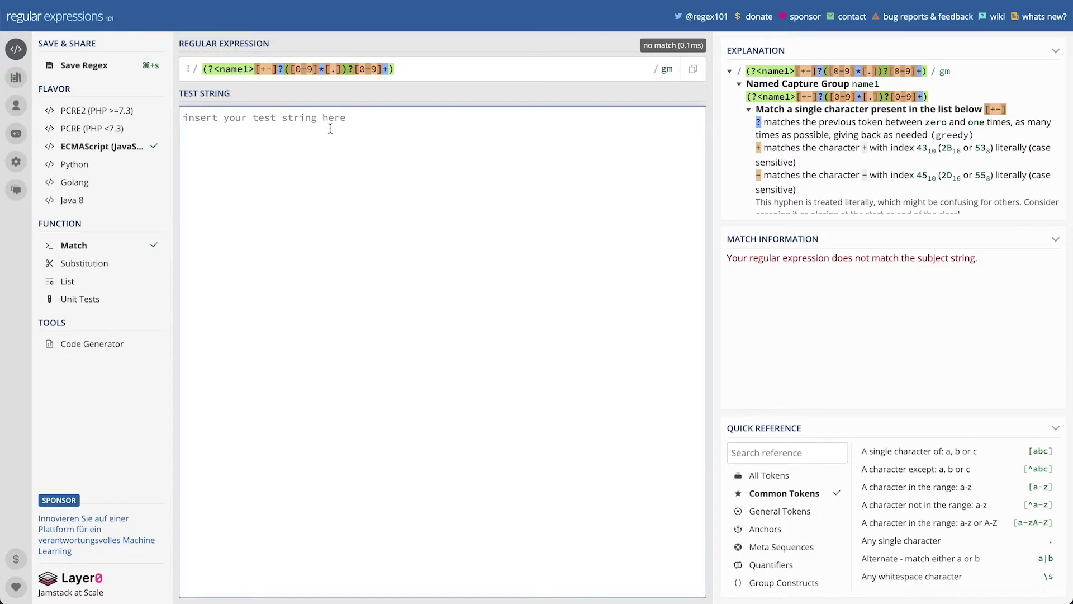
type("99.")
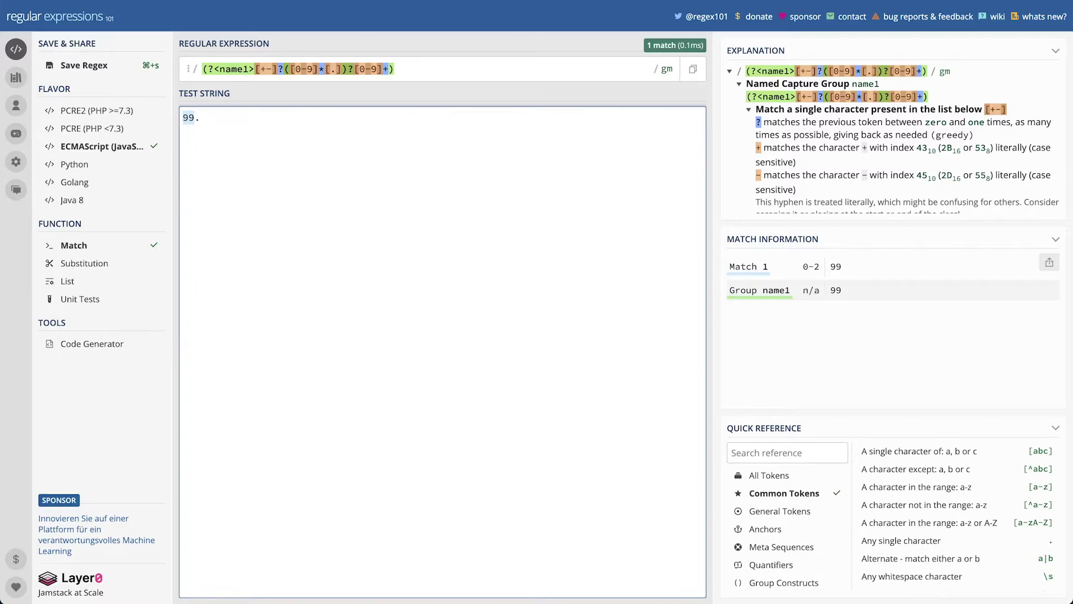
type("00")
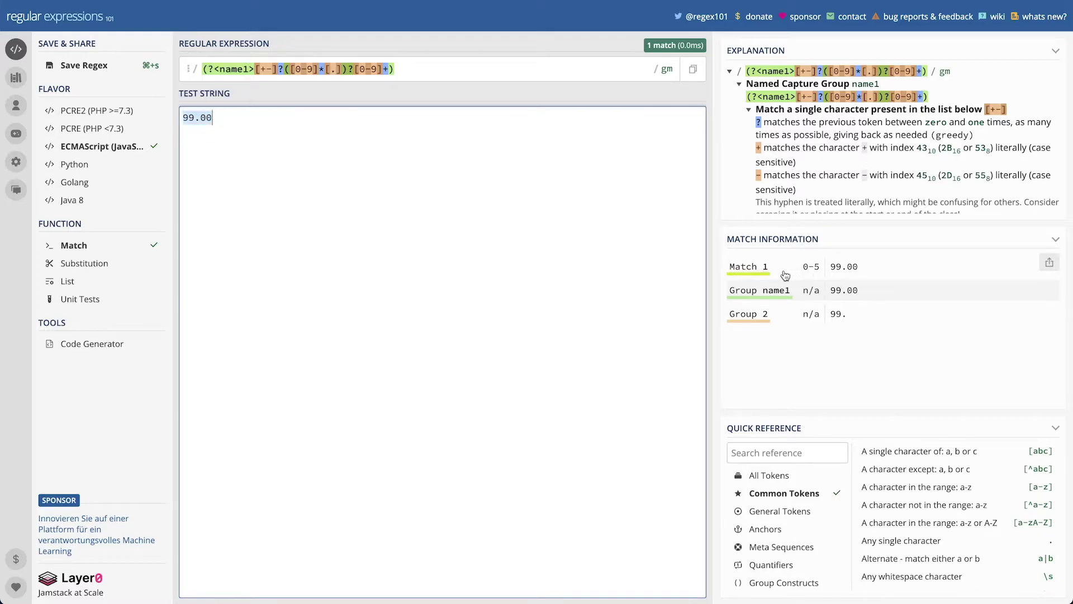
left_click_drag(860, 268, 799, 268)
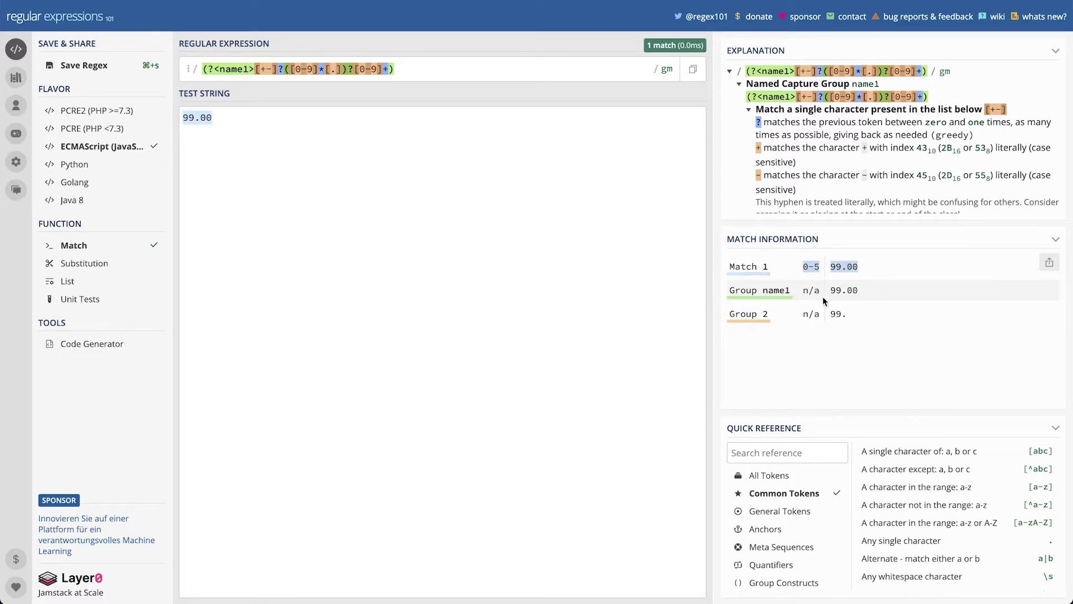
left_click(761, 291)
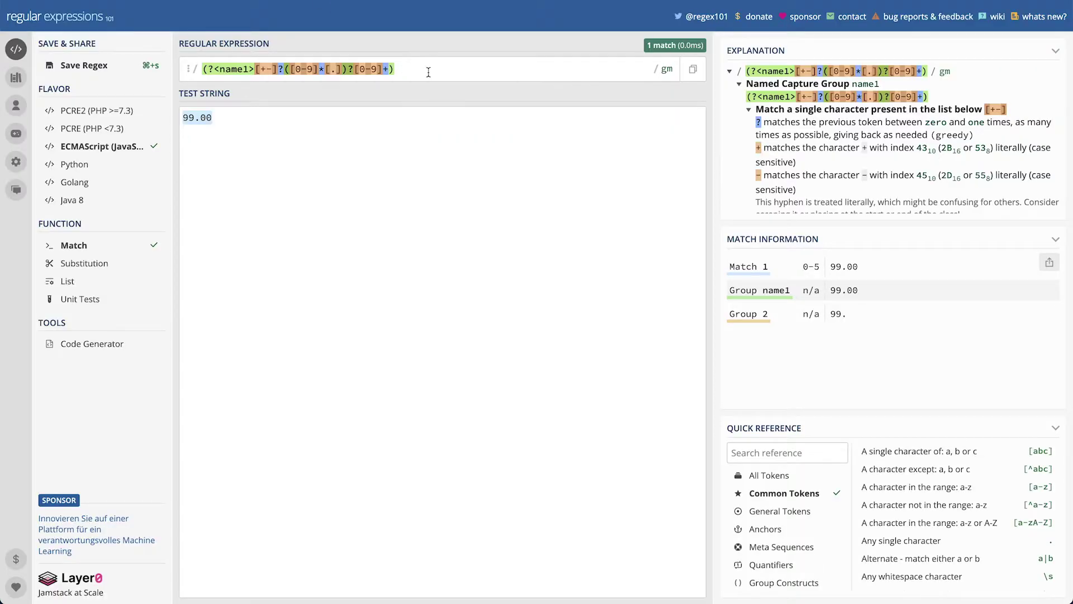
Step: Append (?<name2>\D+) to the pattern and extend the test string with 'Eating out'
left_click(428, 72)
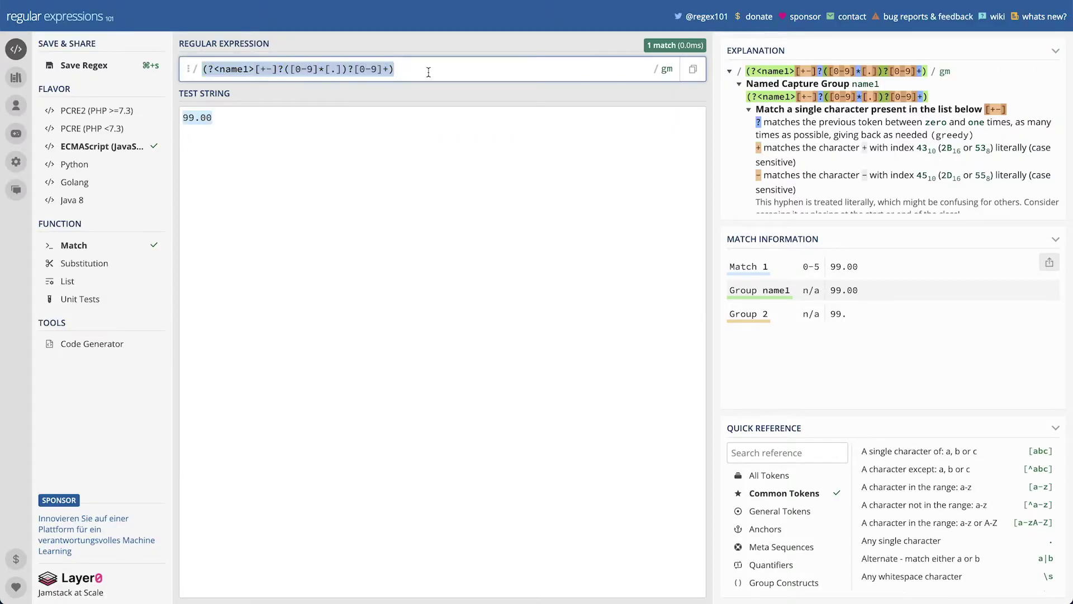
type("(?<name2>\\D+)")
left_click(309, 116)
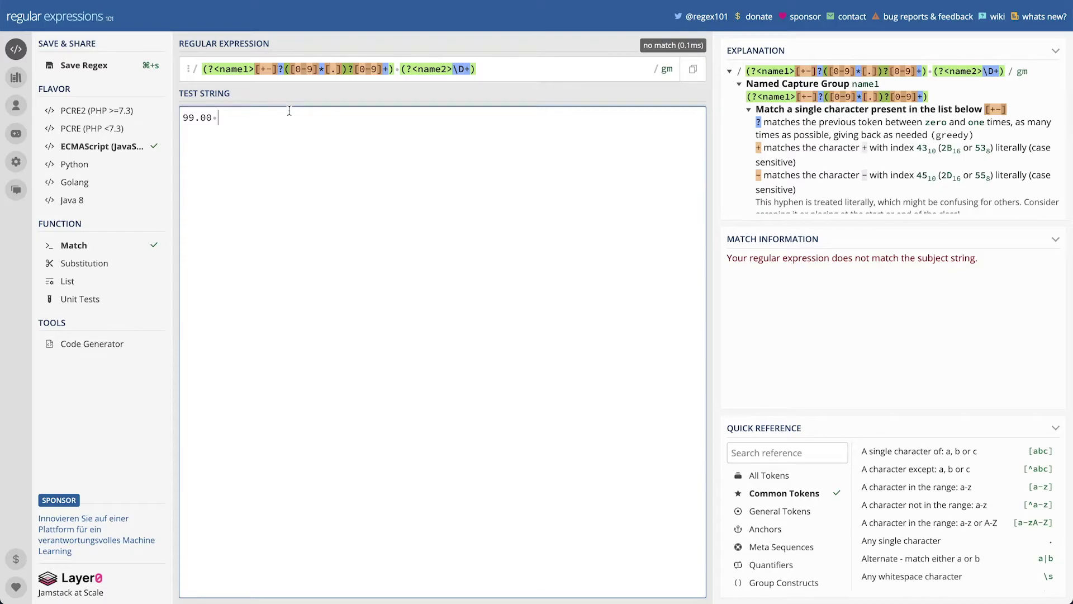
type("Eating out")
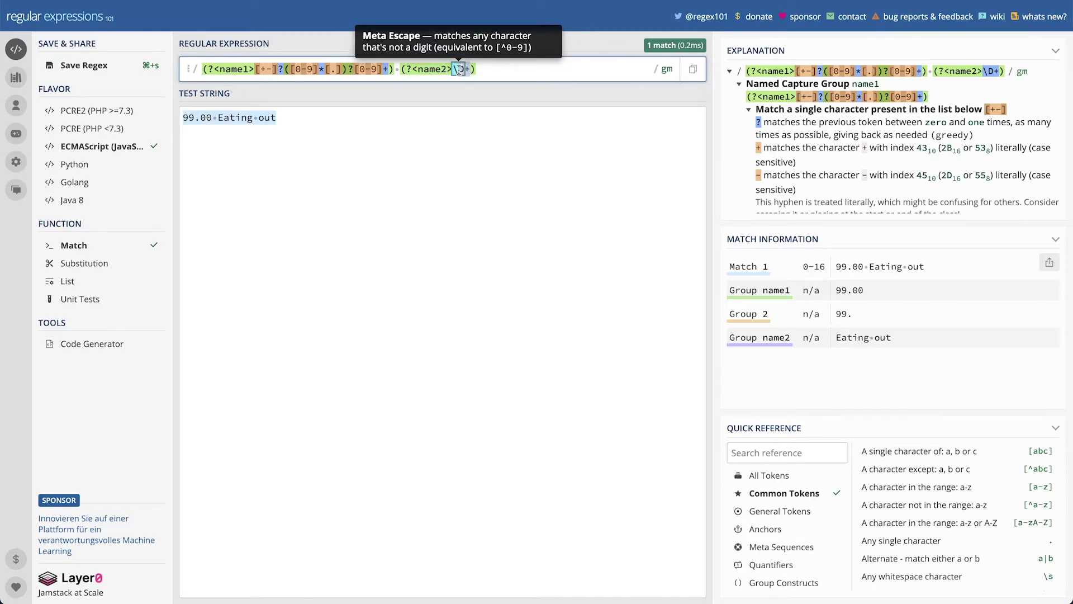
mouse_move(217, 115)
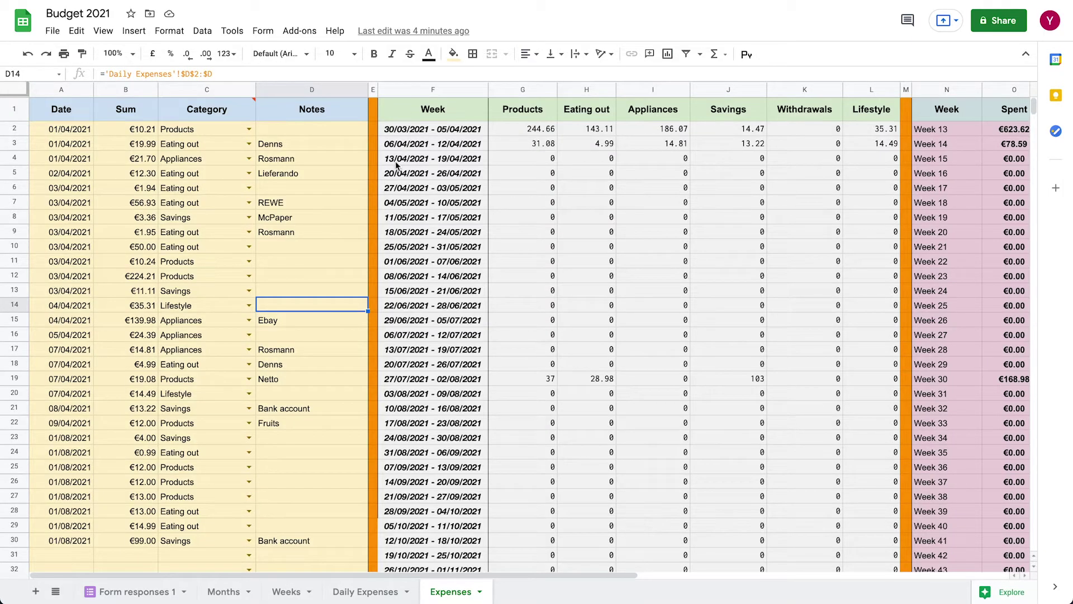
double_click(244, 158)
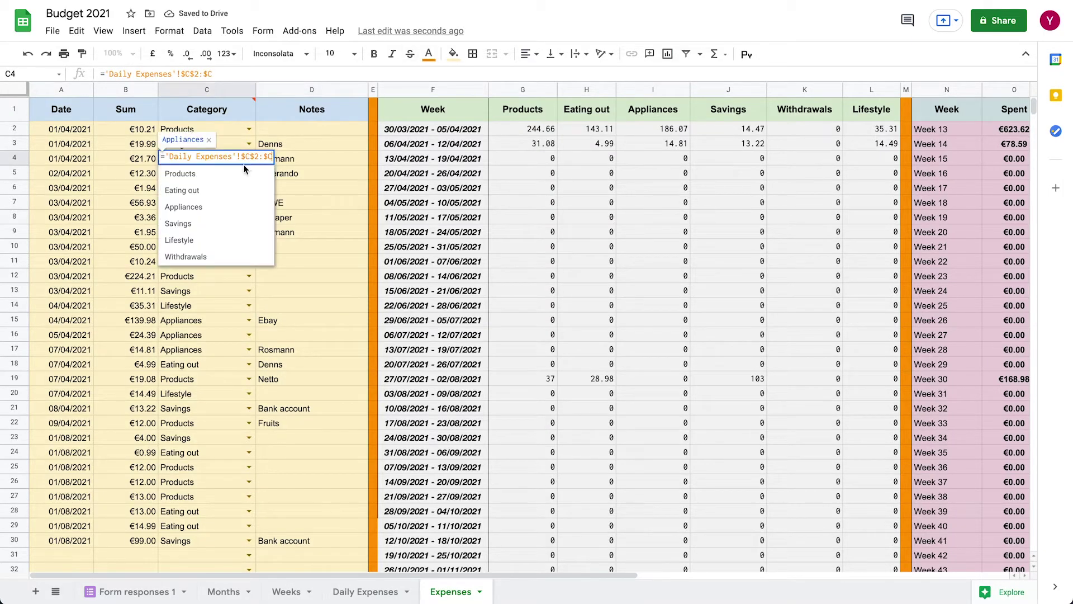
double_click(247, 129)
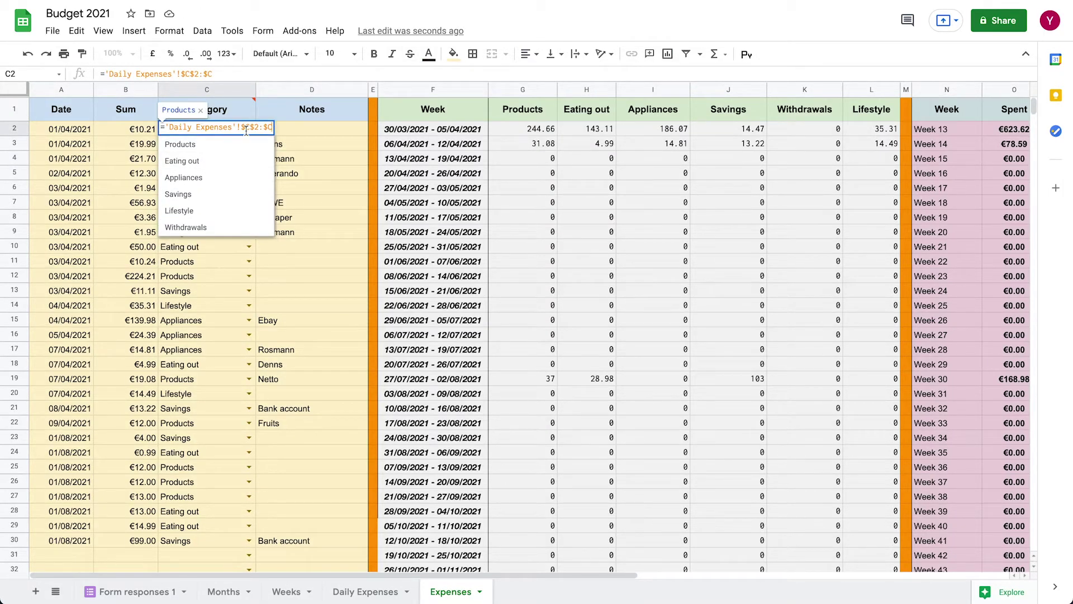
left_click(334, 133)
left_click(216, 158)
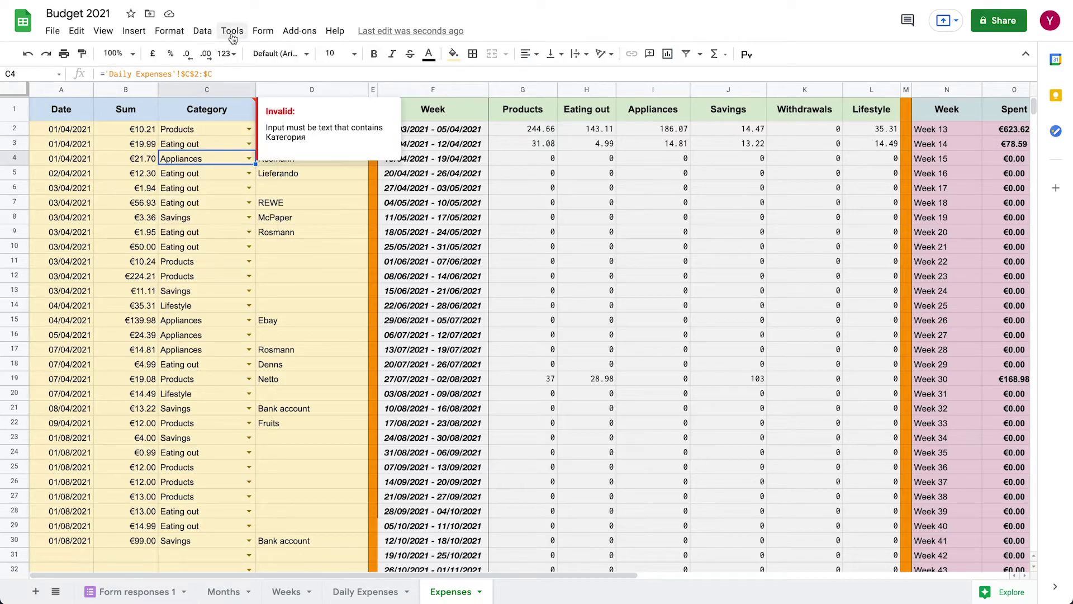
left_click(204, 34)
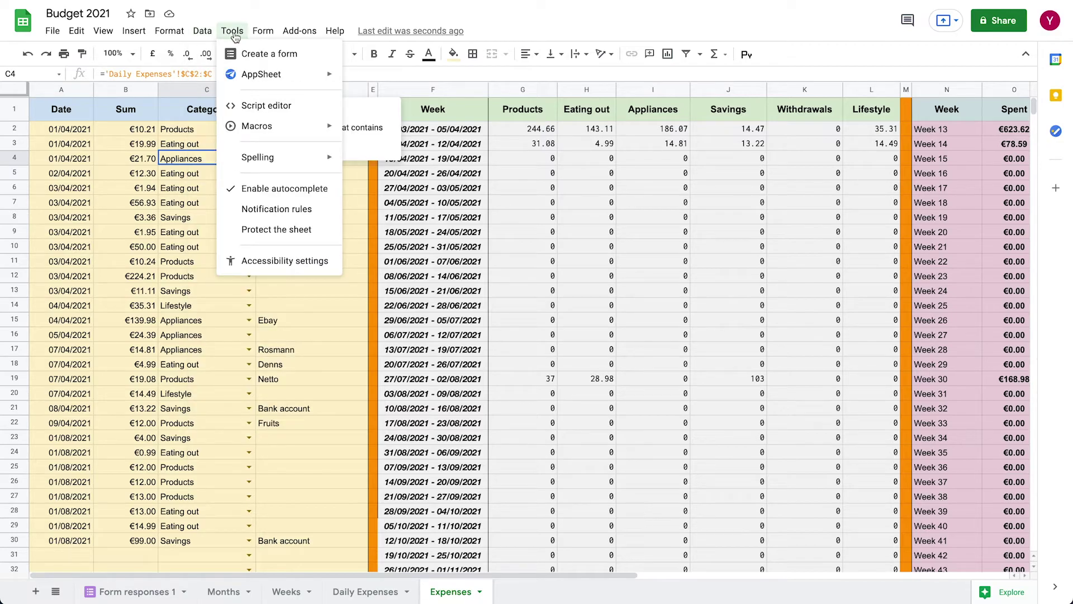
left_click(246, 199)
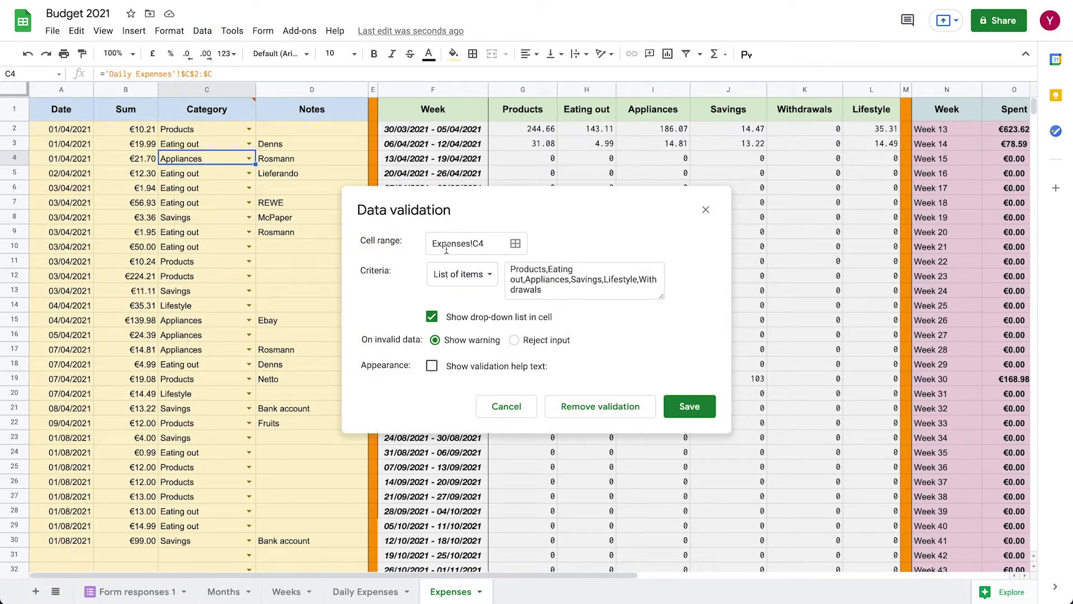
left_click(492, 246)
left_click(210, 88)
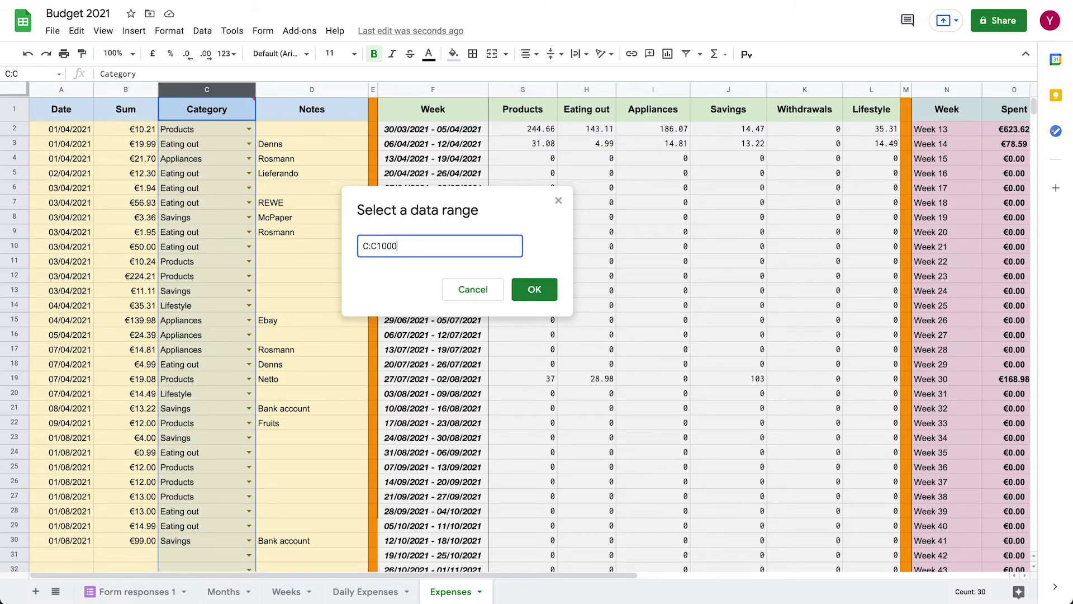
left_click(533, 288)
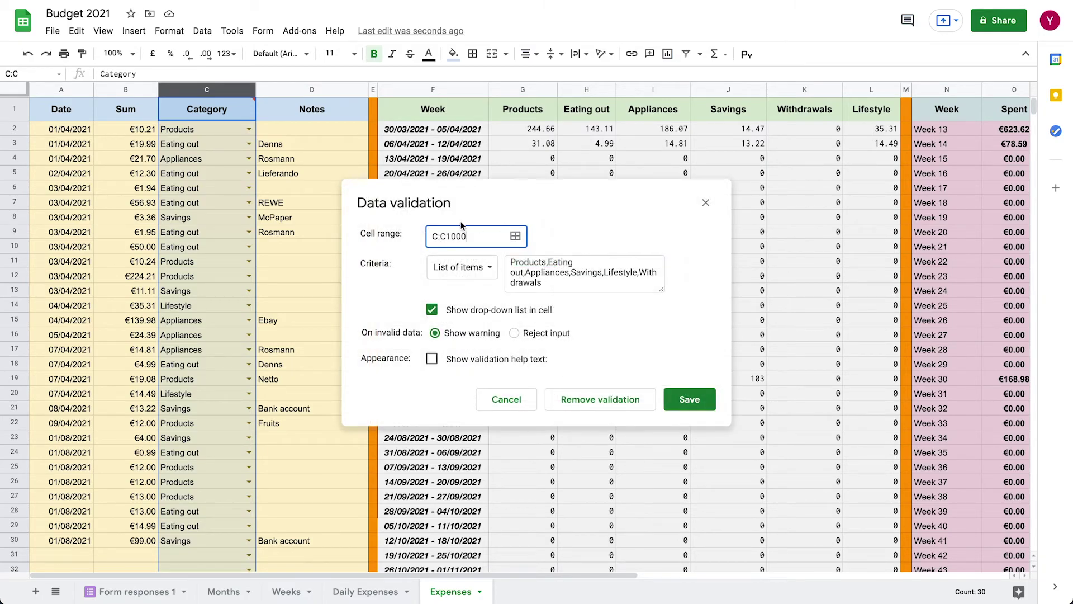
left_click_drag(546, 263, 522, 275)
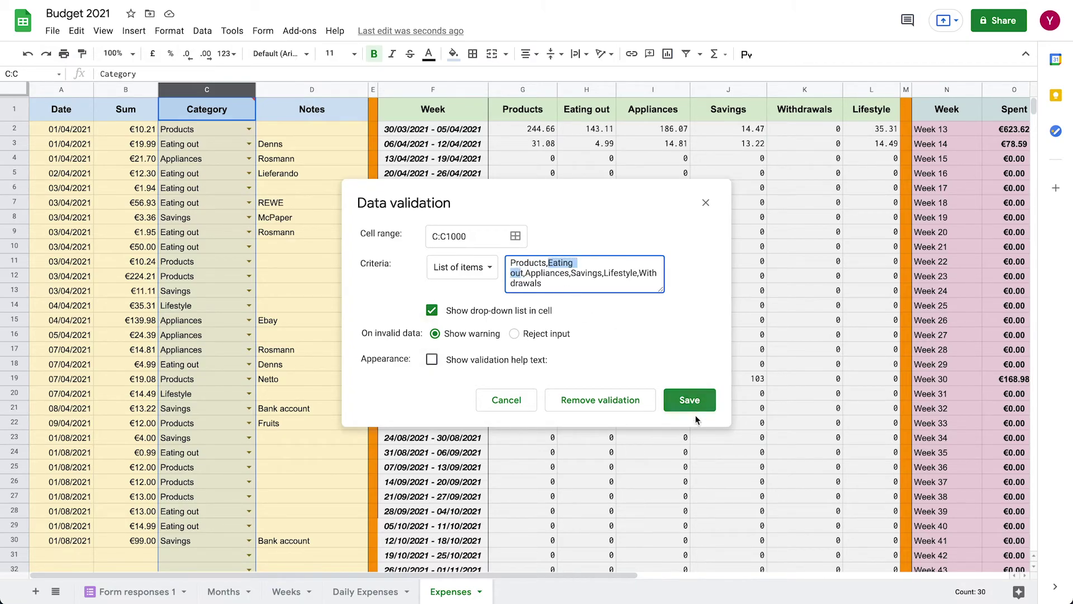
left_click(508, 399)
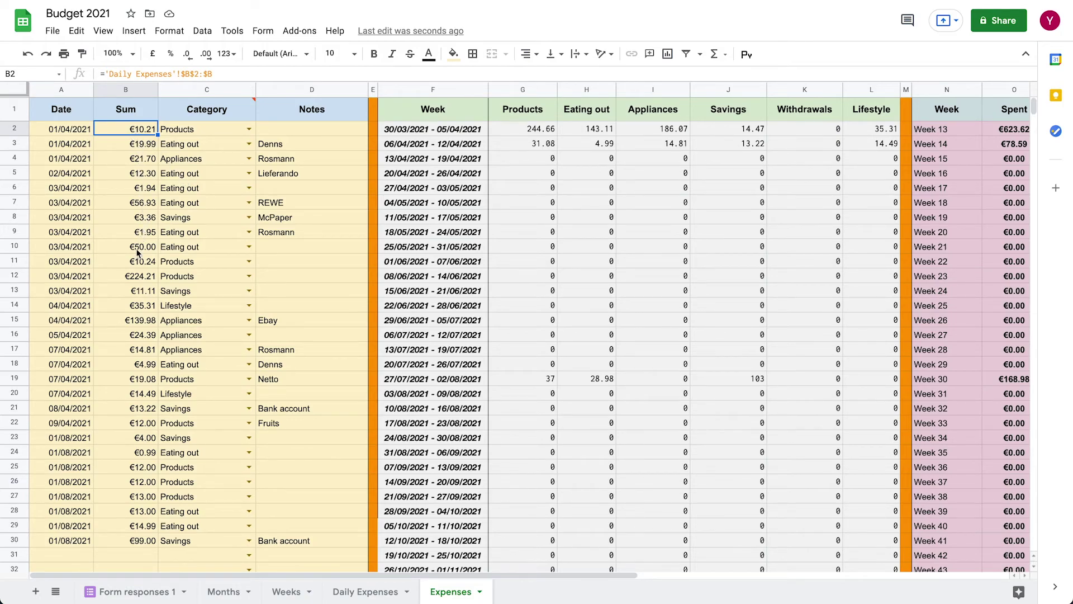
left_click(82, 132)
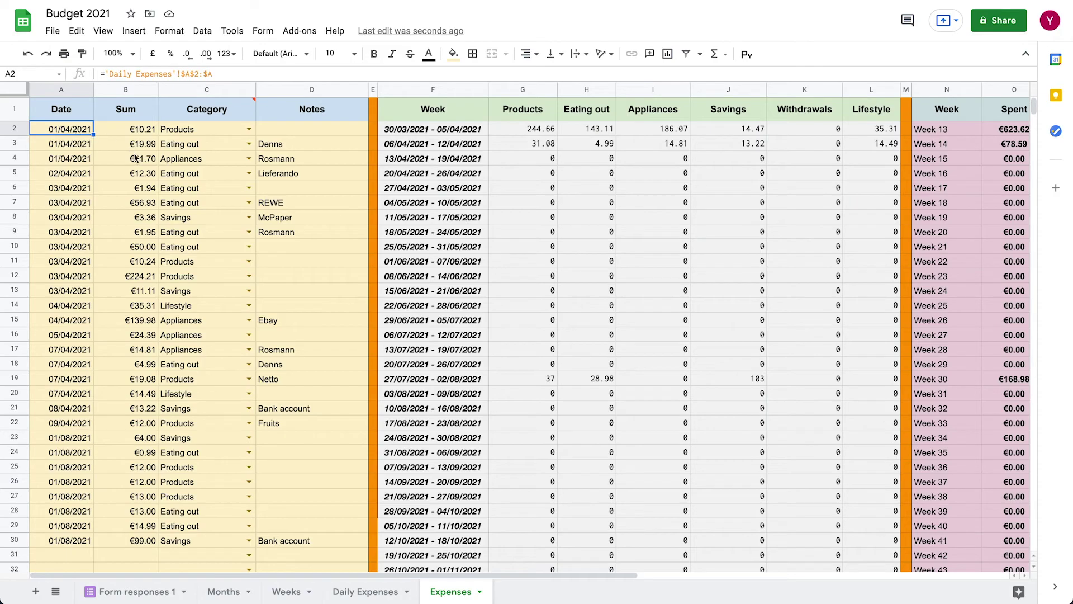
left_click(332, 142)
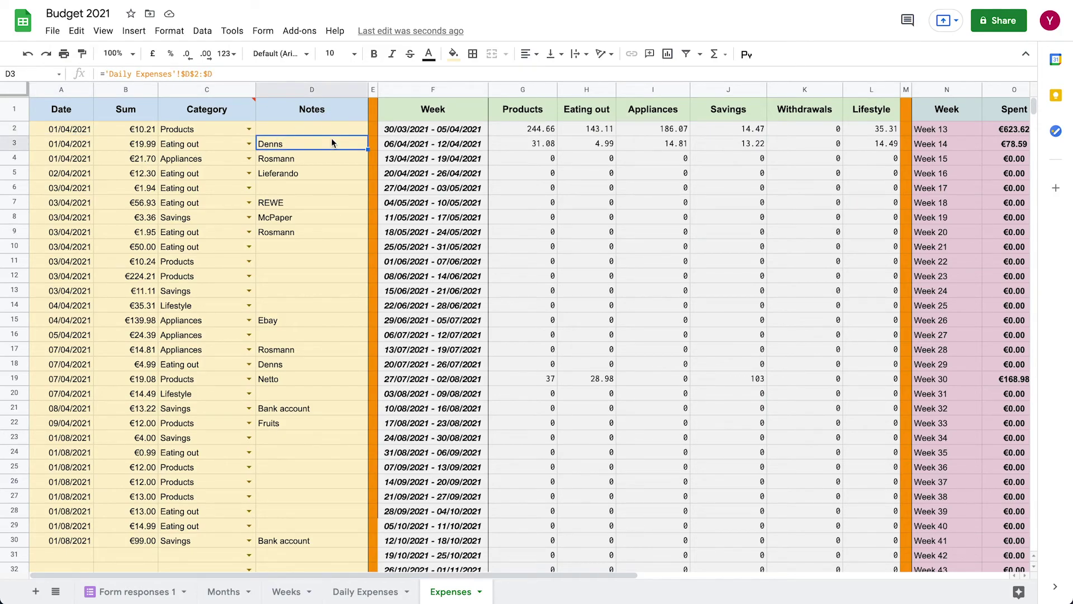
left_click(318, 130)
scroll(317, 325, "down", 3)
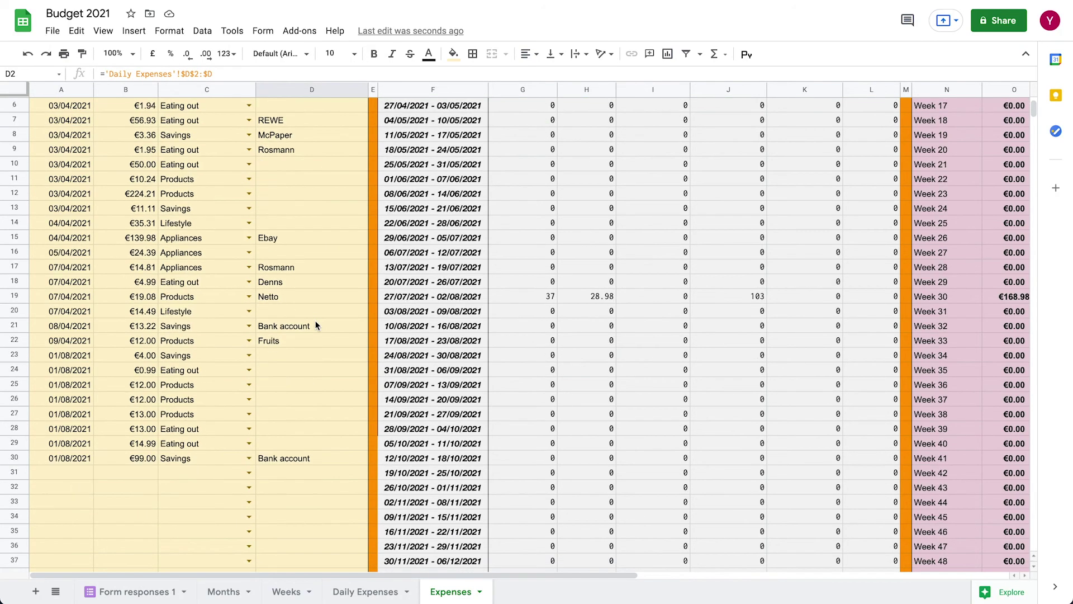
scroll(316, 325, "up", 3)
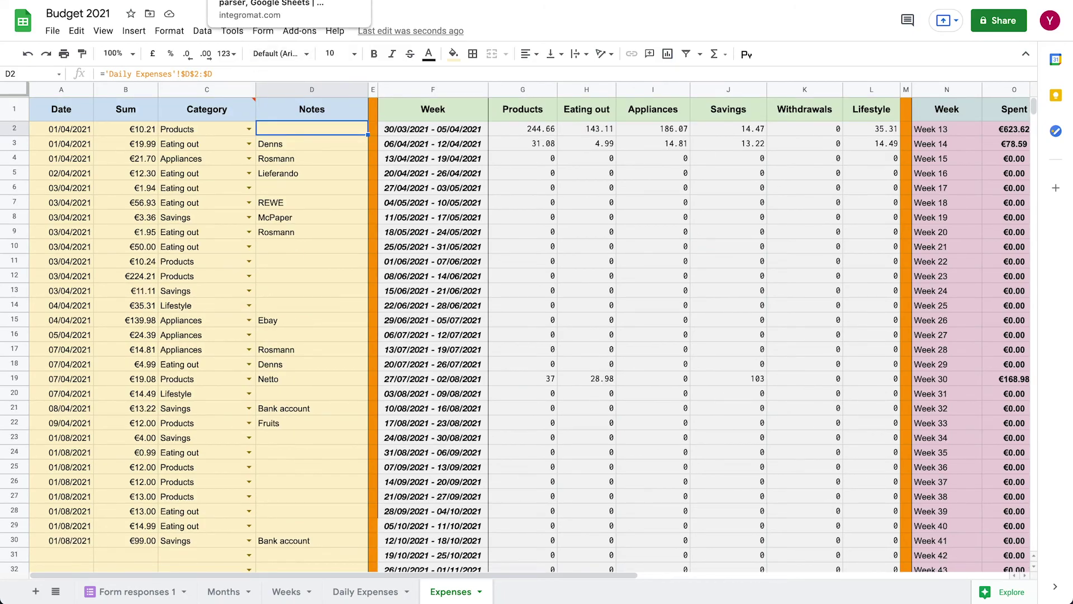
left_click(246, 1)
left_click(343, 105)
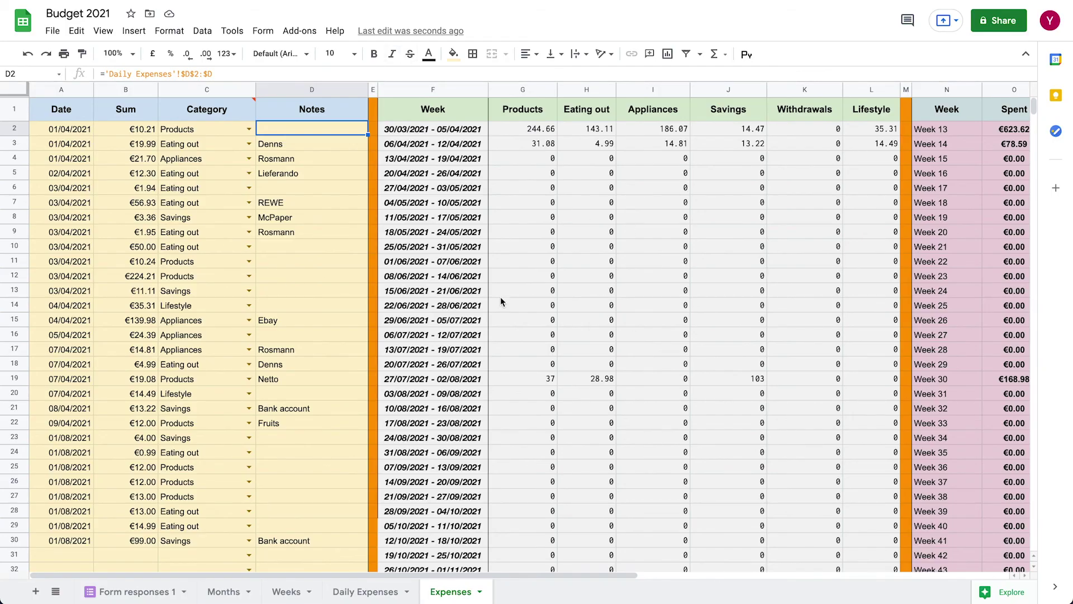
scroll(501, 297, "right", 5)
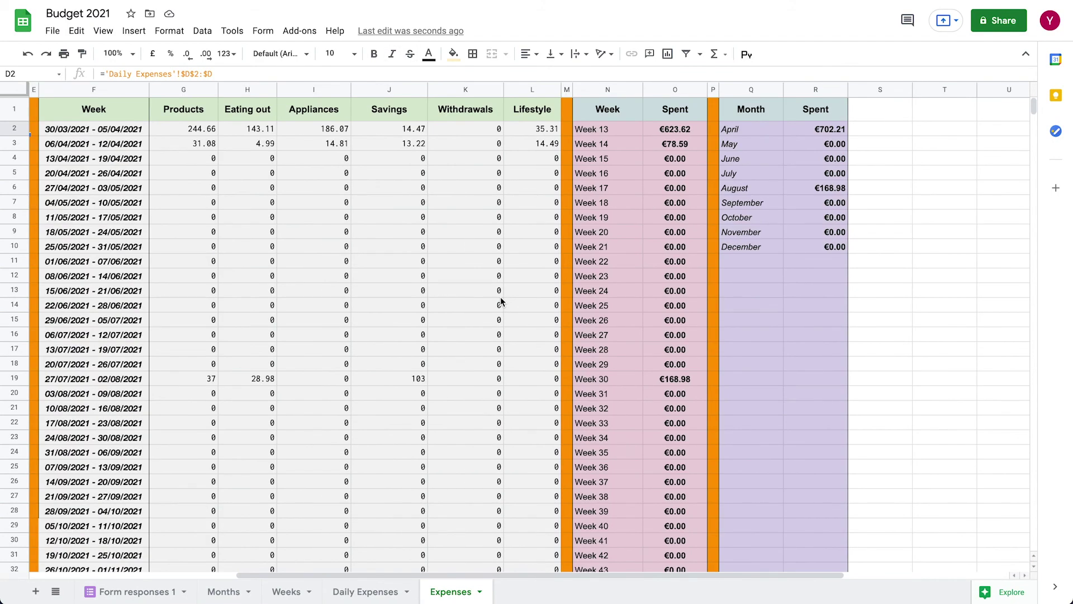
scroll(500, 297, "left", 5)
scroll(501, 297, "down", 2)
scroll(501, 297, "up", 2)
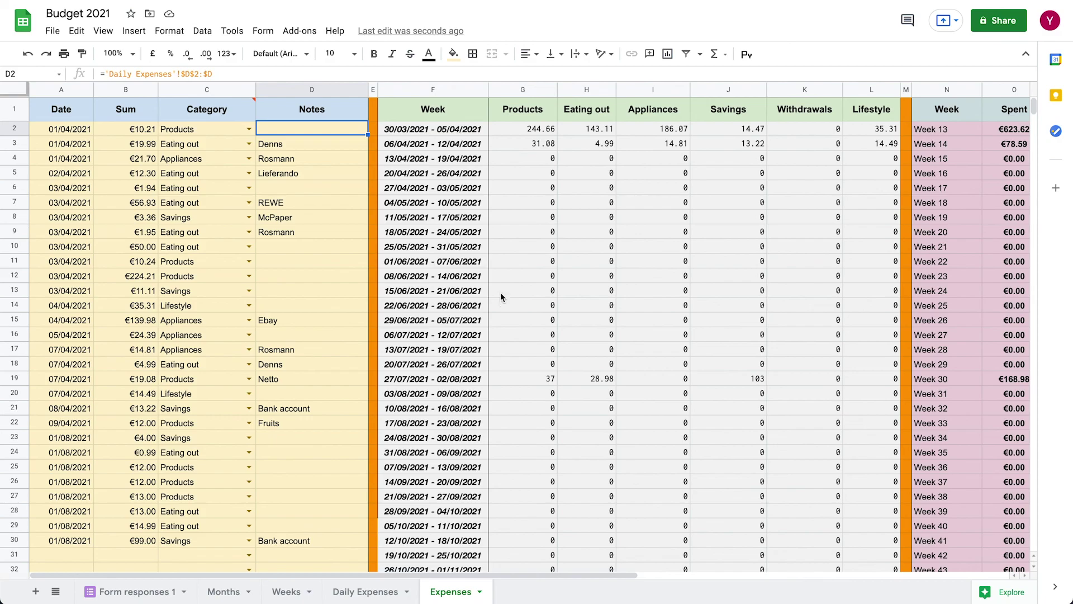